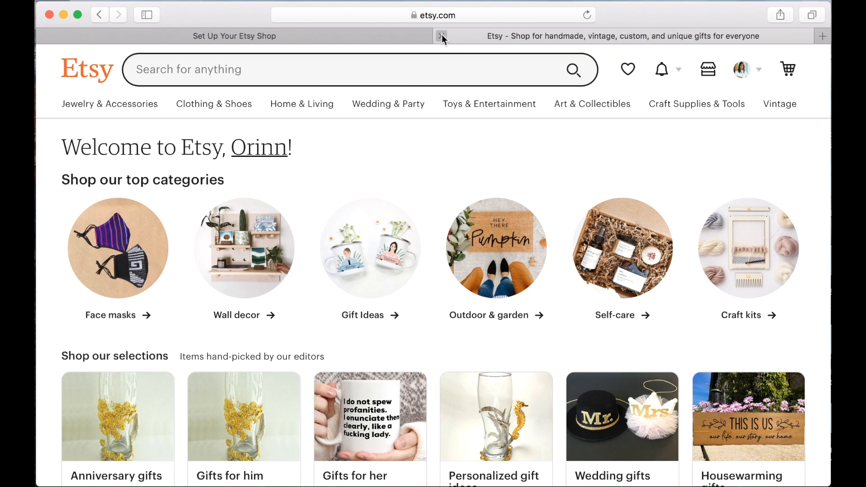
- Close the extra Etsy home page tab and review the shop preferences form in the shop setup
left_click(442, 36)
scroll(366, 334, "up", 3)
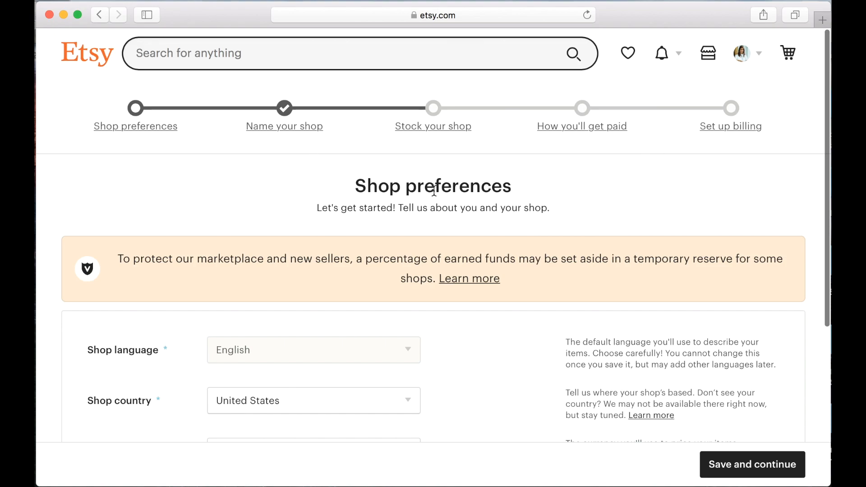
scroll(764, 183, "down", 2)
scroll(762, 179, "down", 2)
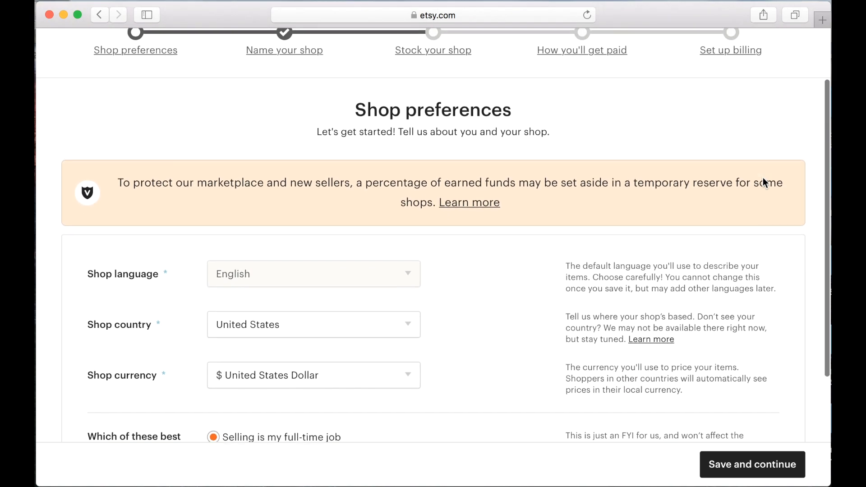
scroll(763, 179, "down", 4)
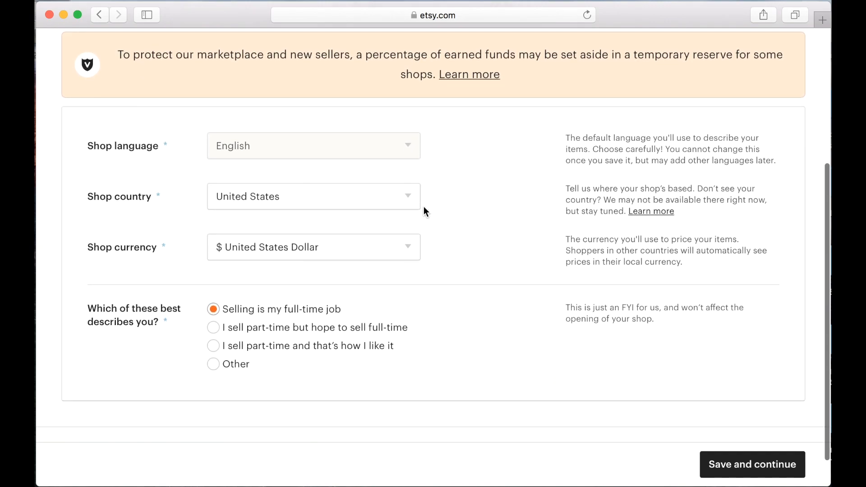
- Keep United States as the shop country and save the shop preferences to continue to shop naming
left_click(413, 196)
left_click(413, 196)
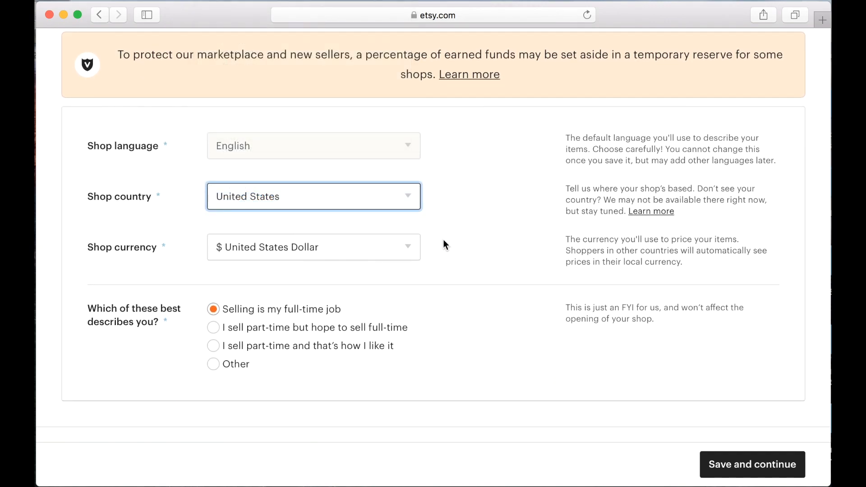
scroll(444, 244, "down", 2)
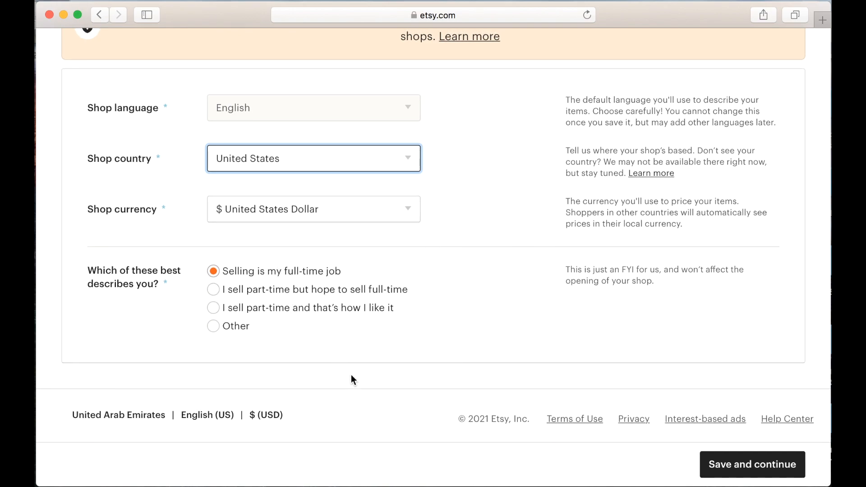
scroll(352, 380, "up", 5)
scroll(353, 382, "down", 5)
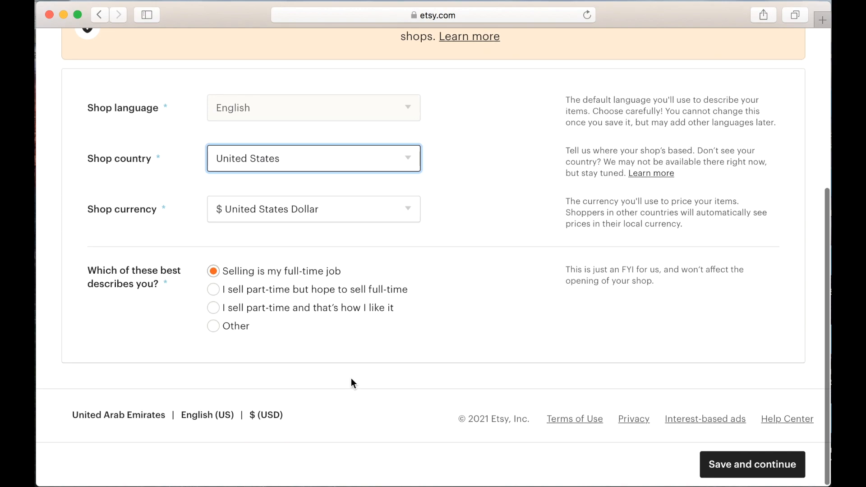
left_click(750, 462)
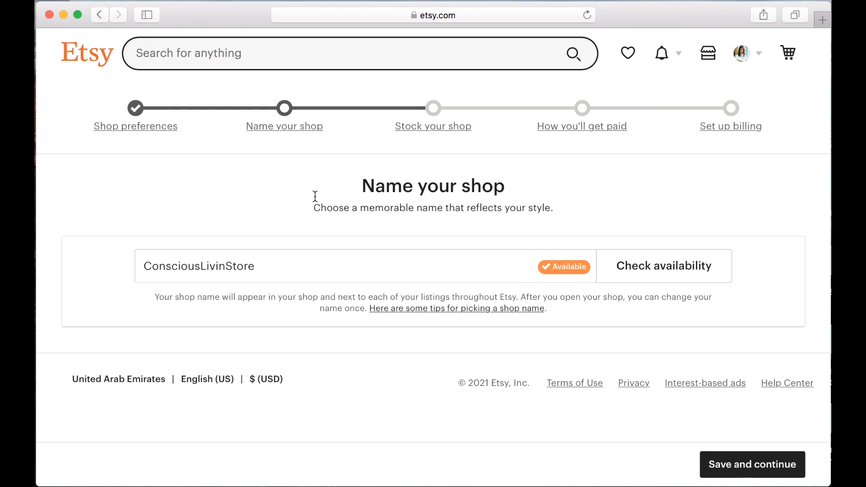
- Check whether the shop name ConsciousLivinStore1 is available and look through the suggested alternatives
left_click(284, 266)
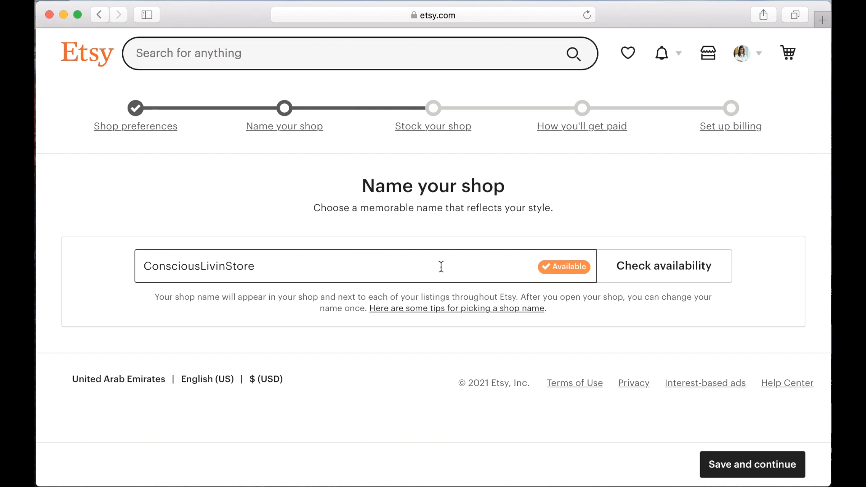
type("1")
left_click(672, 266)
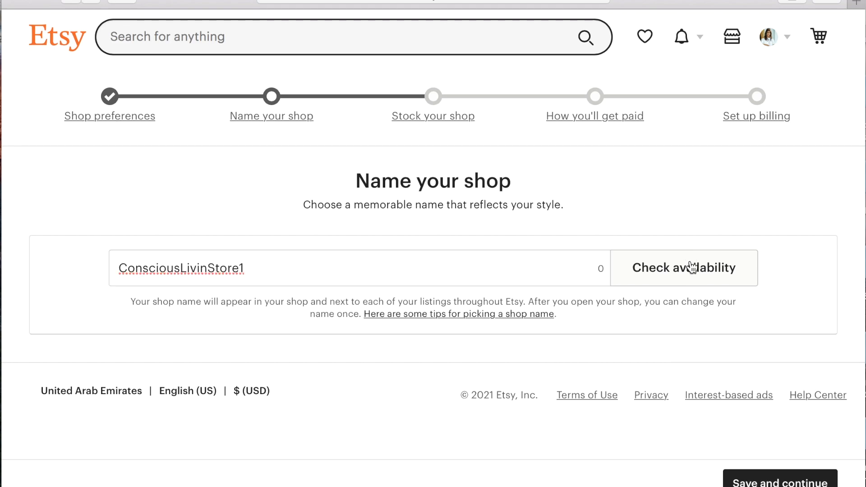
scroll(670, 368, "down", 2)
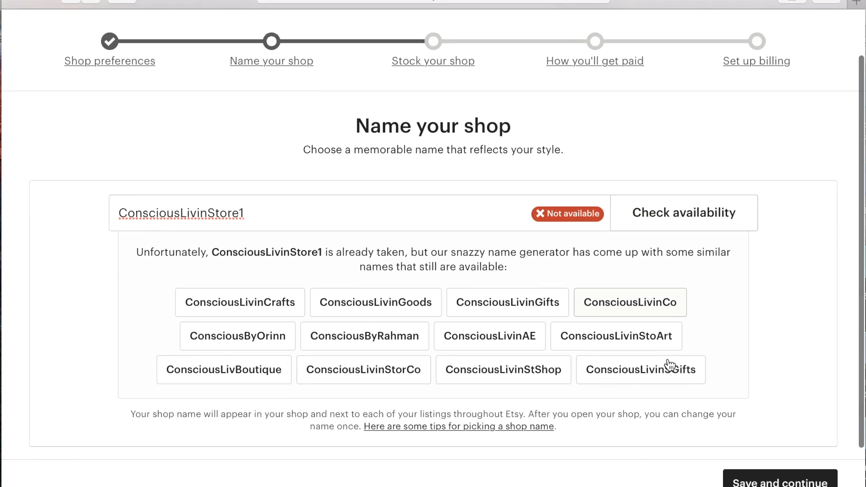
scroll(670, 366, "down", 2)
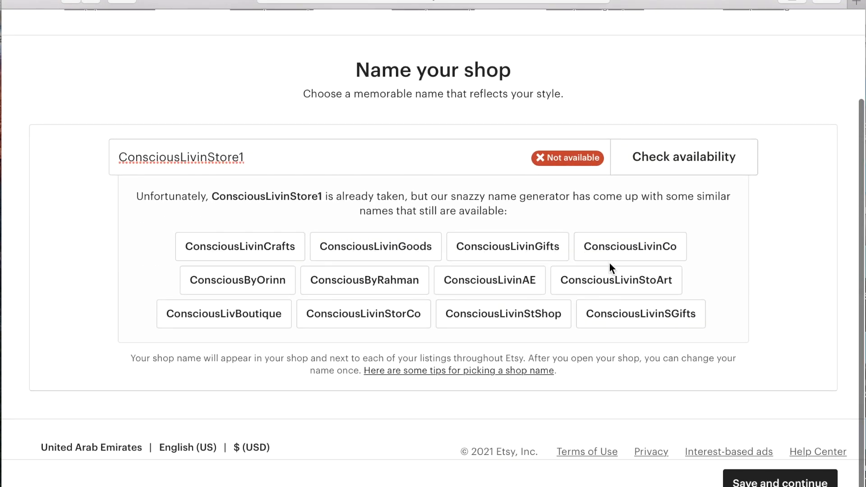
- Set the shop name to ConsciousLivinStore, check its availability, and save it to continue to stocking the shop
left_click(276, 163)
key("BackSpace")
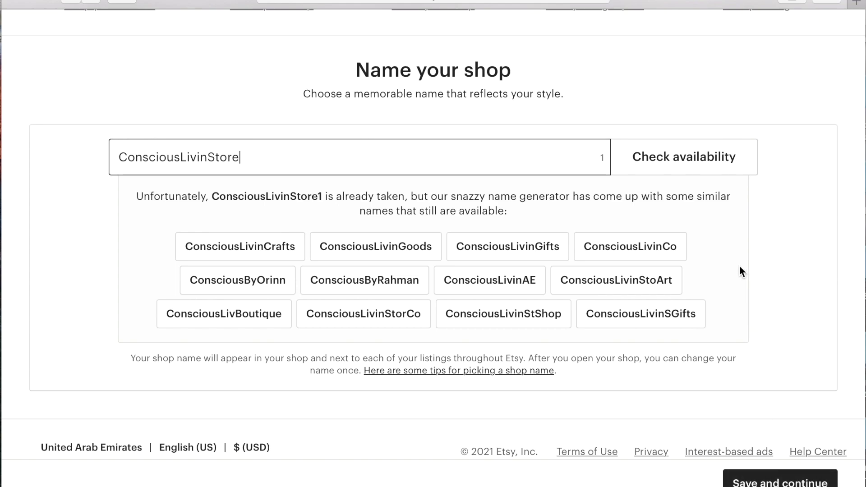
left_click(742, 159)
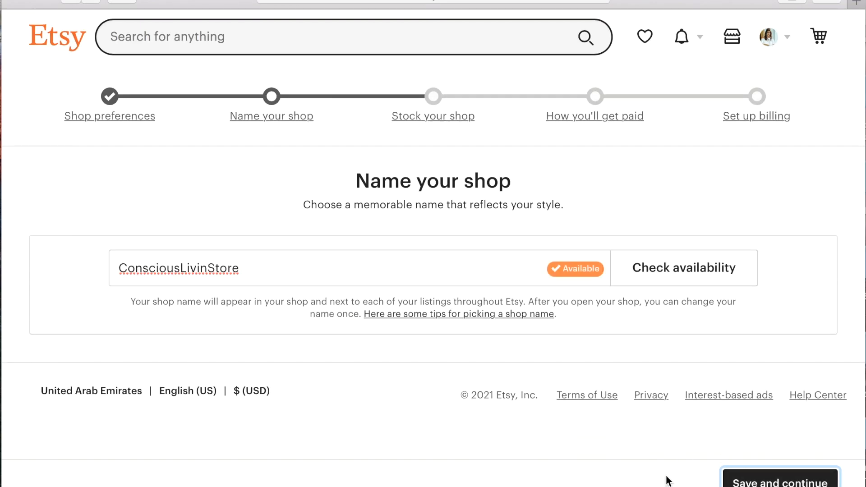
left_click(778, 480)
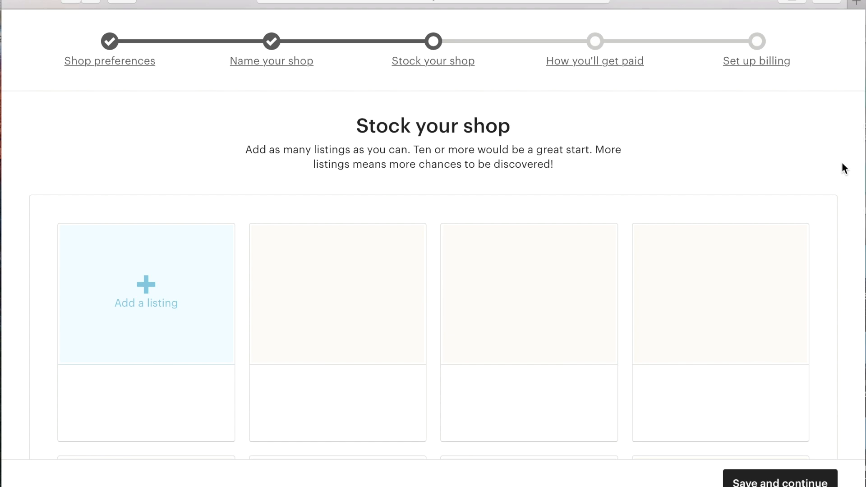
- Look over the empty stock page and start adding the first listing
scroll(842, 165, "down", 10)
scroll(842, 165, "up", 6)
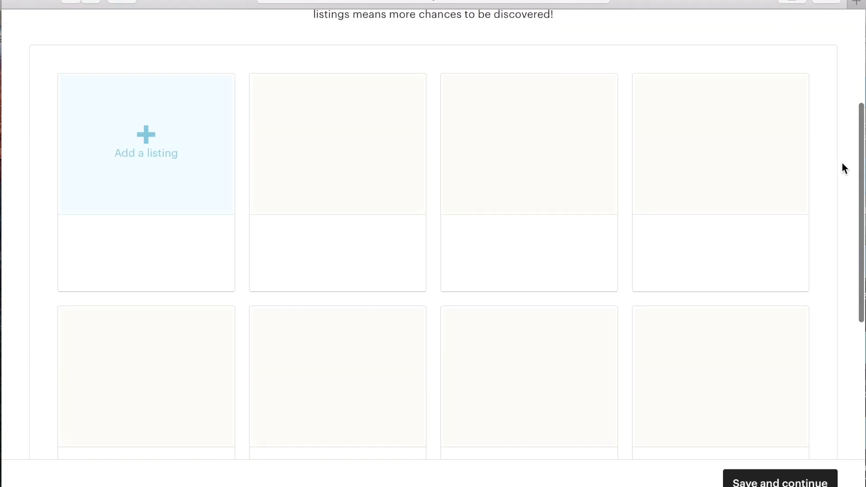
scroll(842, 165, "up", 5)
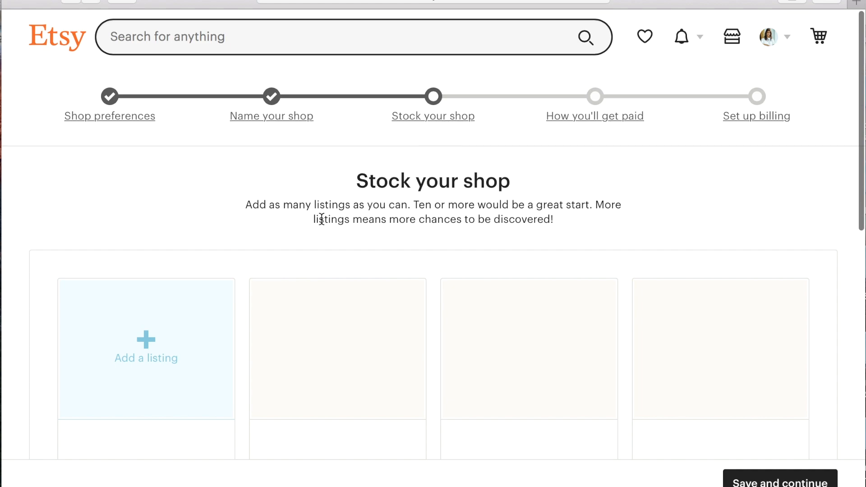
left_click(144, 348)
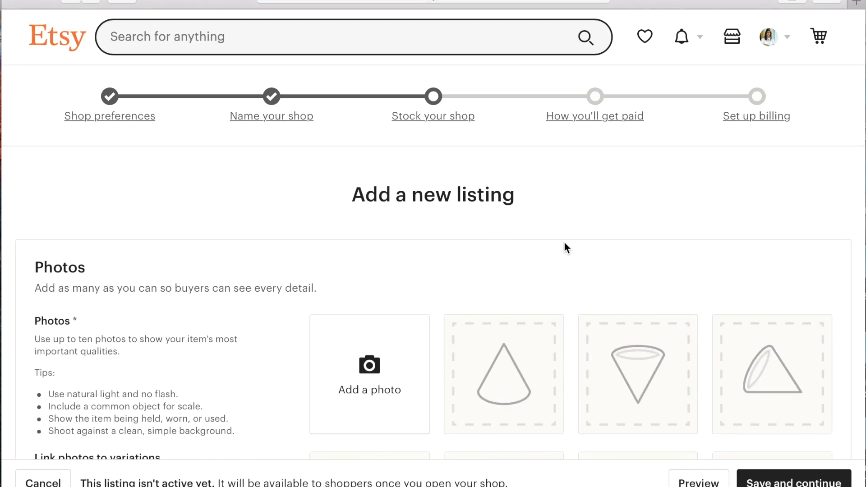
- Upload Cover 1.png from the Etsy Mandala Volume 1 folder as the new listing's first photo
scroll(583, 242, "down", 3)
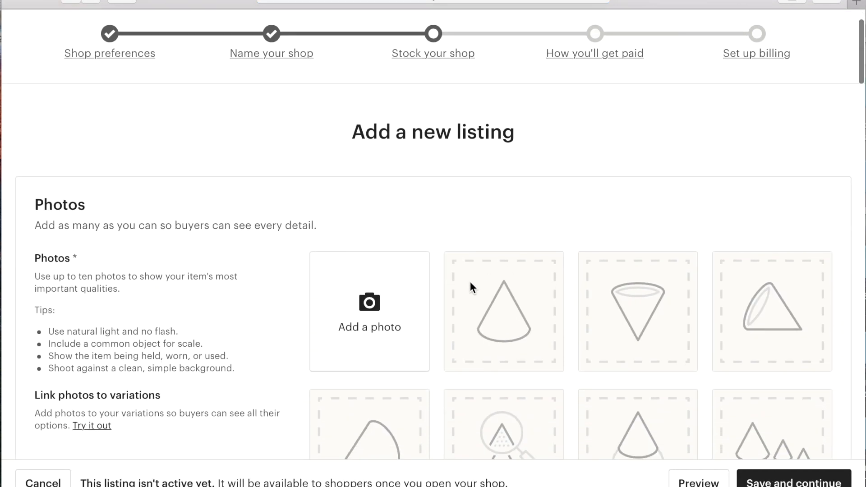
scroll(467, 284, "down", 5)
scroll(468, 284, "up", 5)
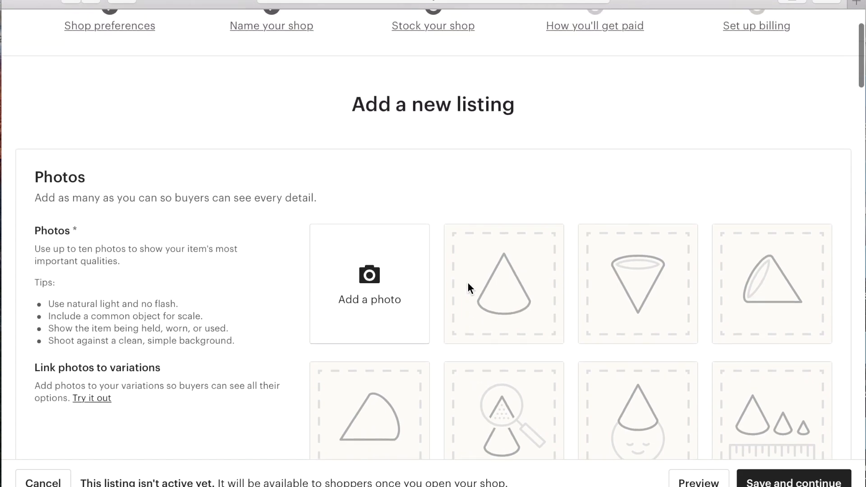
scroll(467, 284, "down", 1)
scroll(467, 282, "down", 2)
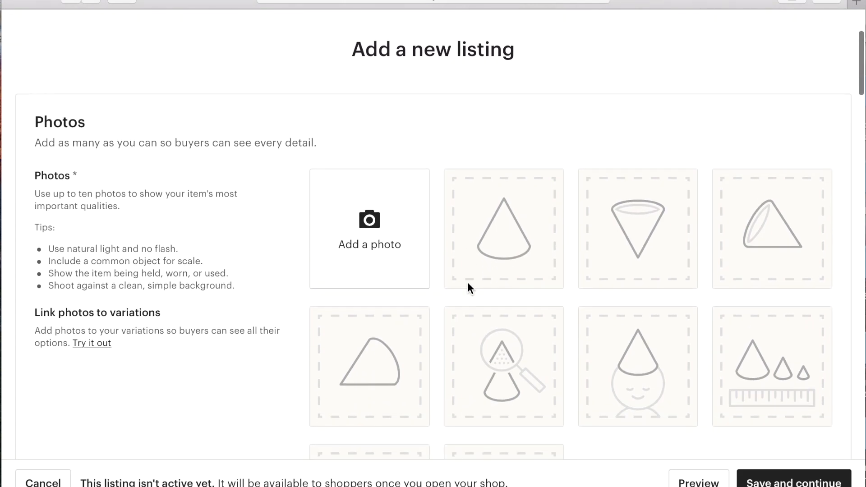
left_click(365, 229)
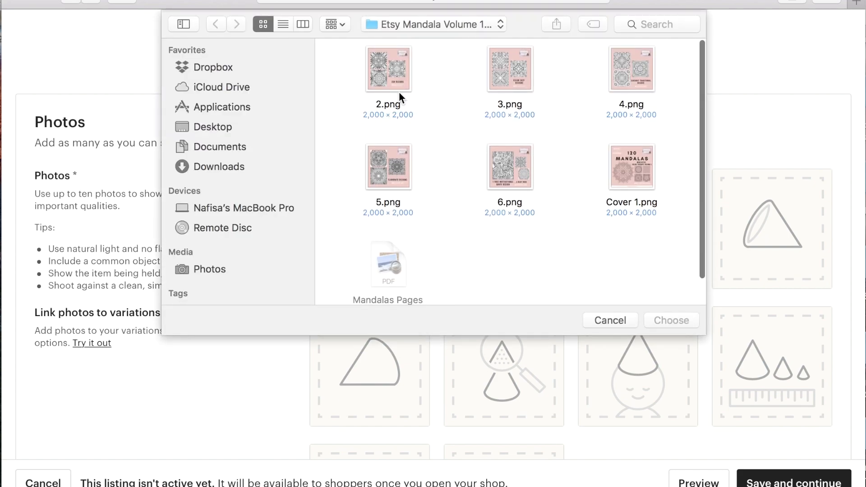
left_click(630, 165)
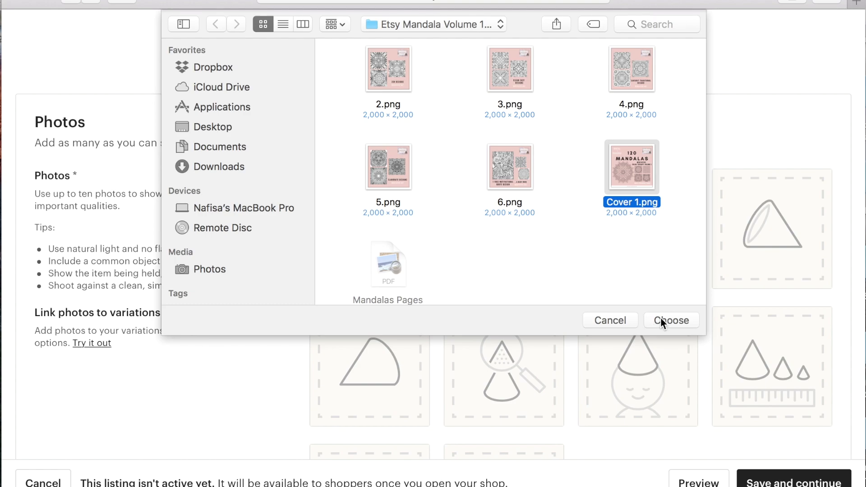
left_click(660, 319)
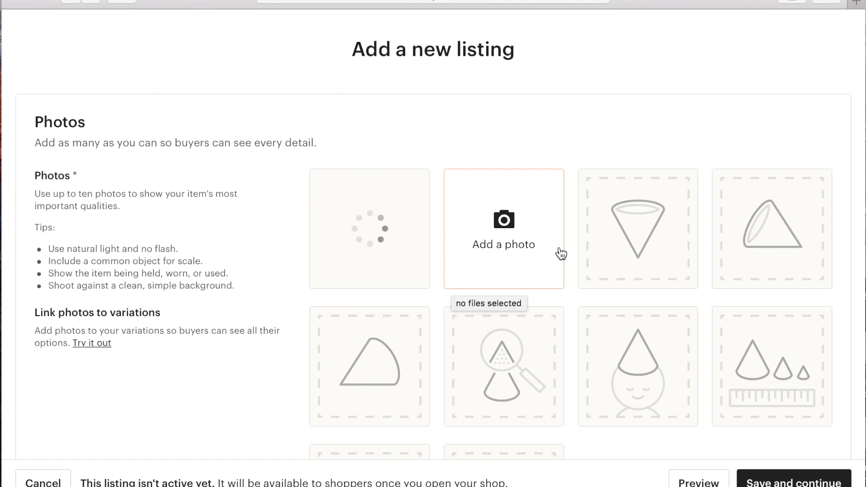
- Upload 2.png as the listing's second photo
scroll(560, 254, "down", 1)
scroll(558, 252, "down", 2)
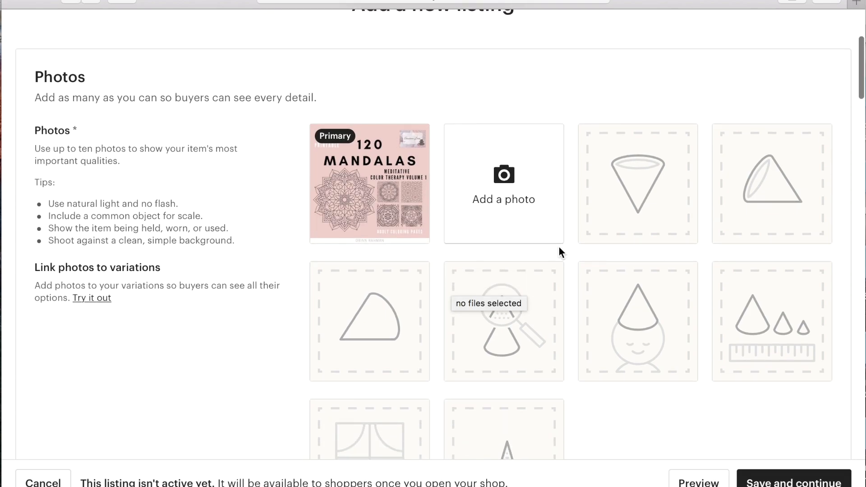
left_click(530, 213)
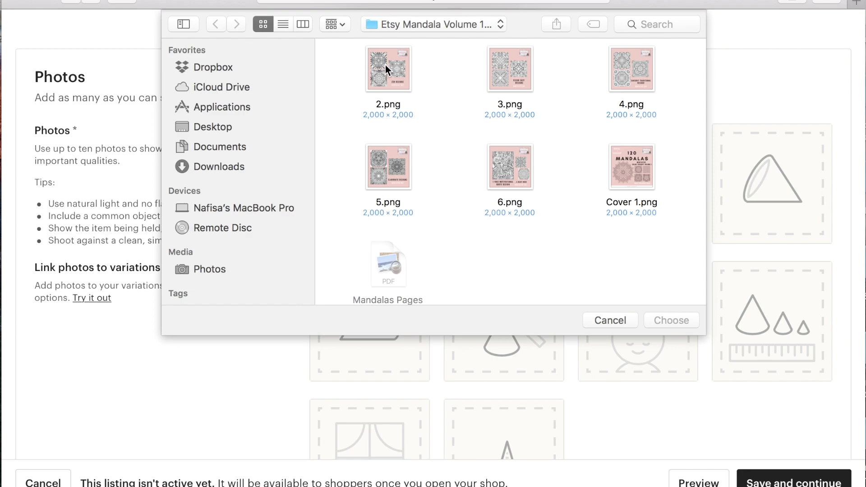
left_click(385, 68)
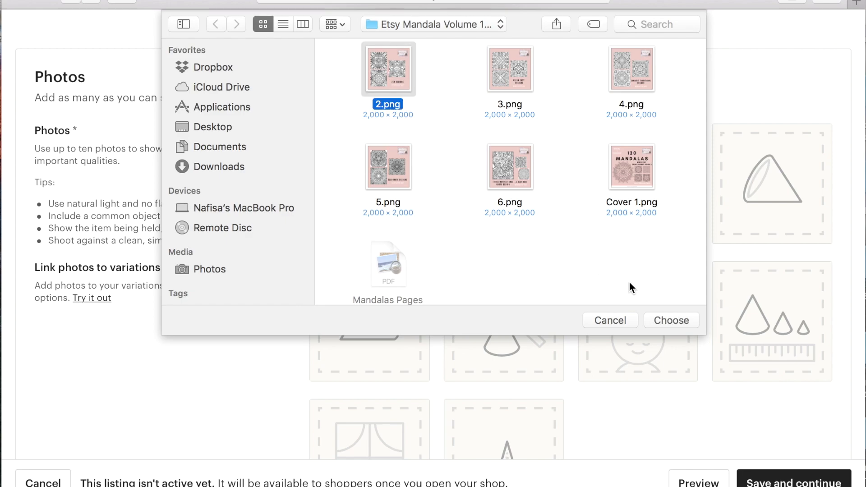
left_click(660, 320)
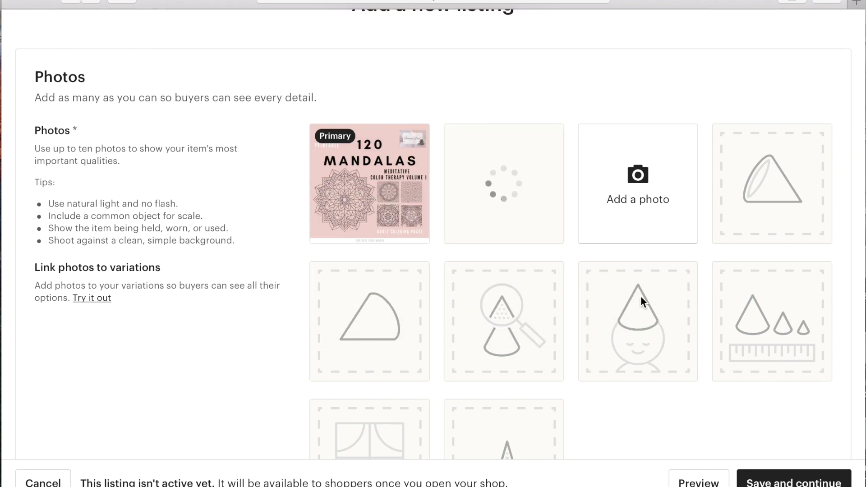
- Upload 3.png, 4.png, 5.png and 6.png as the listing's remaining photos
left_click(656, 211)
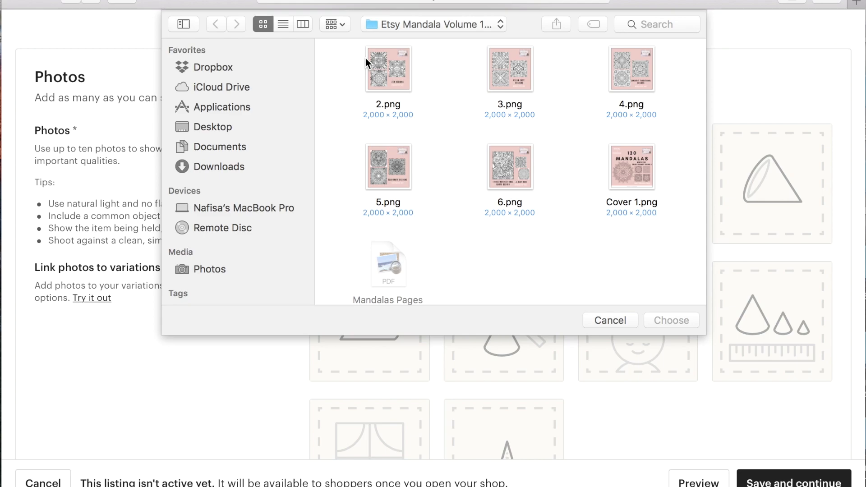
left_click(530, 70)
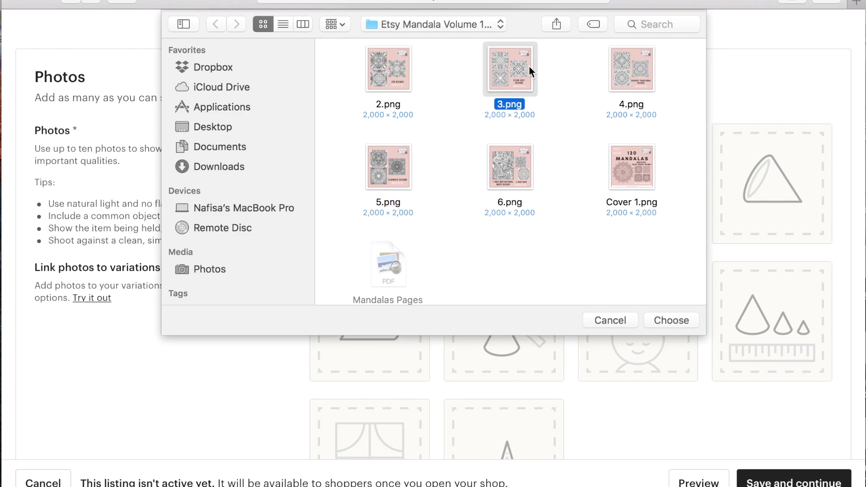
left_click(677, 317)
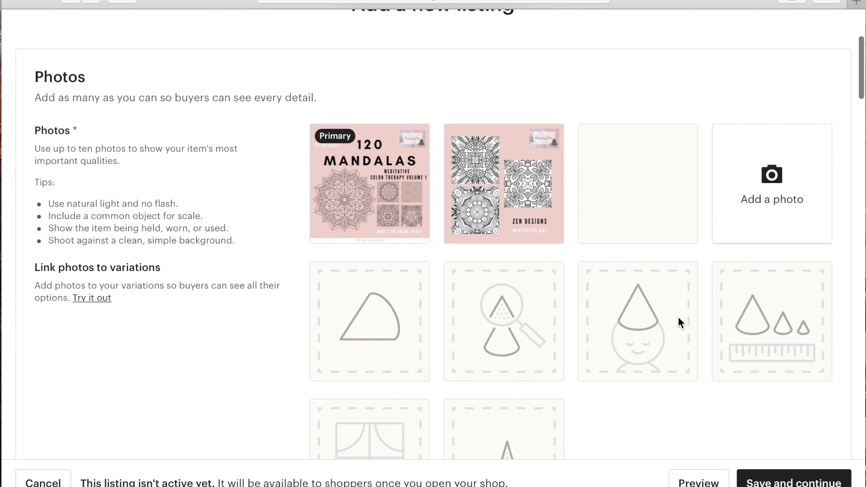
left_click(769, 186)
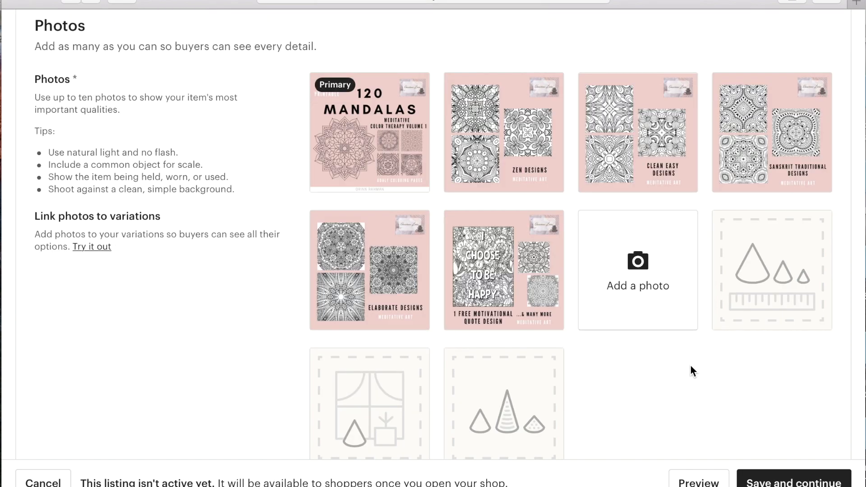
- Adjust the listing's thumbnail by shifting the primary cover image slightly downward in its frame, and save it
mouse_move(375, 131)
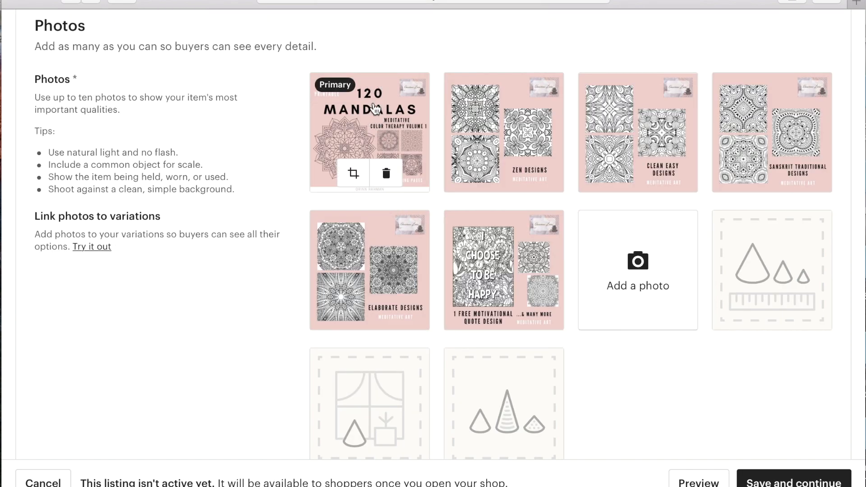
scroll(638, 405, "down", 5)
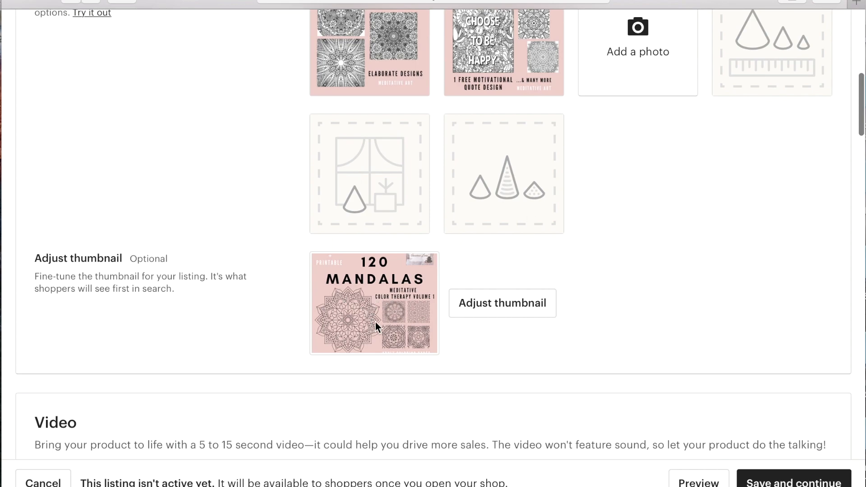
left_click(515, 302)
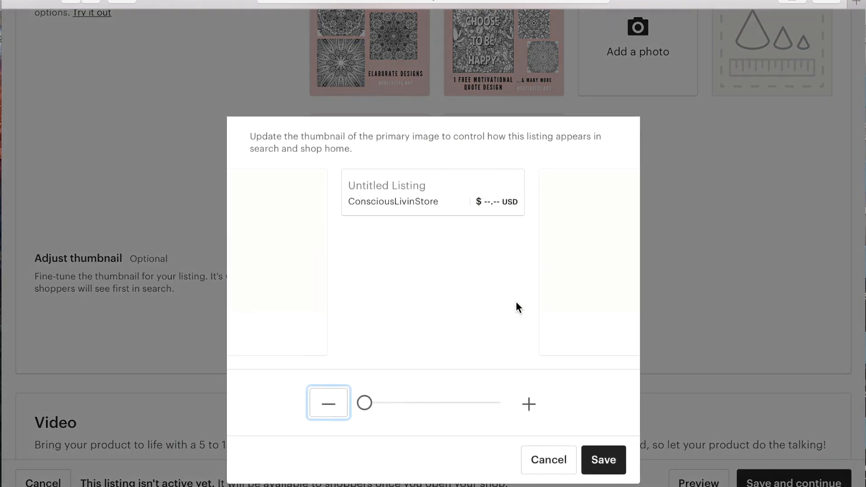
left_click(467, 248)
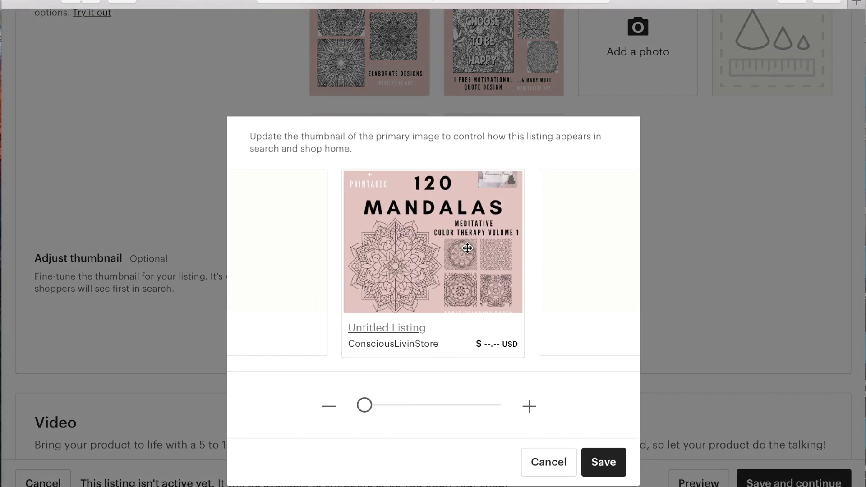
left_click_drag(466, 248, 467, 249)
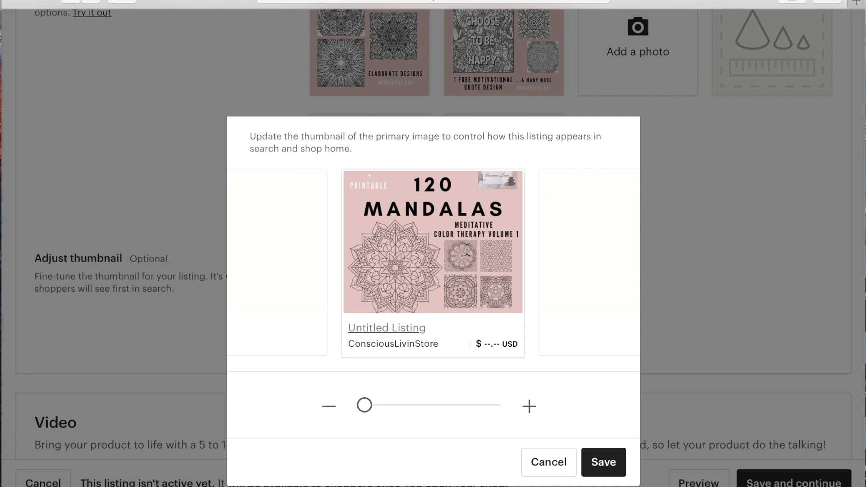
left_click_drag(467, 249, 466, 249)
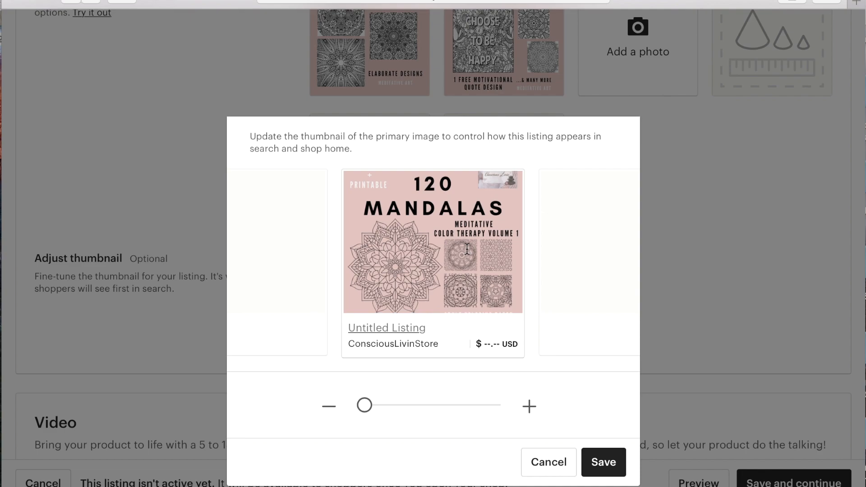
left_click(599, 467)
- Review the Video section and dismiss its notice about buyers loving listing videos
scroll(648, 290, "down", 10)
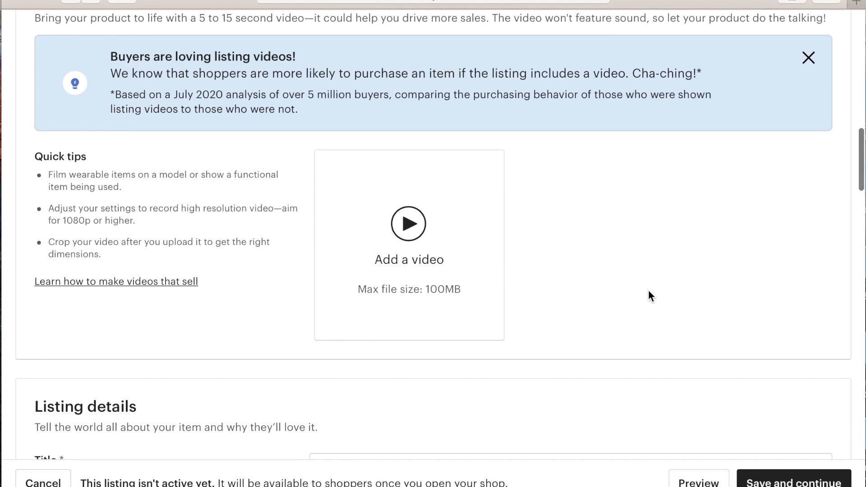
scroll(619, 232, "up", 2)
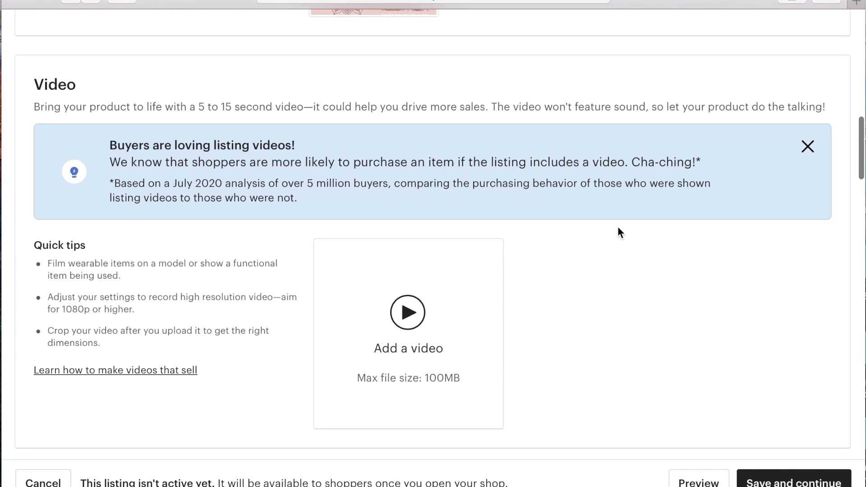
left_click(809, 147)
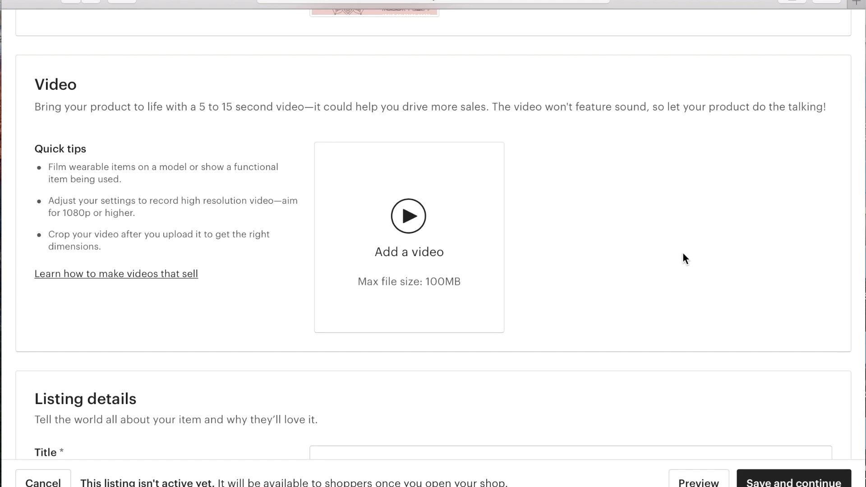
- Title the listing "Printable Mandalas Meditative Adult Coloring Pages | 100+ Mandala Designs | Meditative Art | Mandala Coloring Book"
scroll(683, 253, "down", 3)
scroll(682, 254, "down", 5)
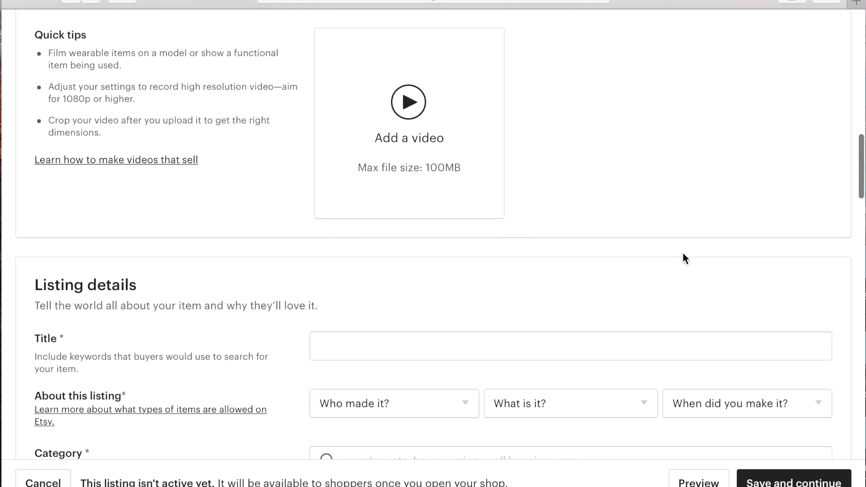
left_click(404, 141)
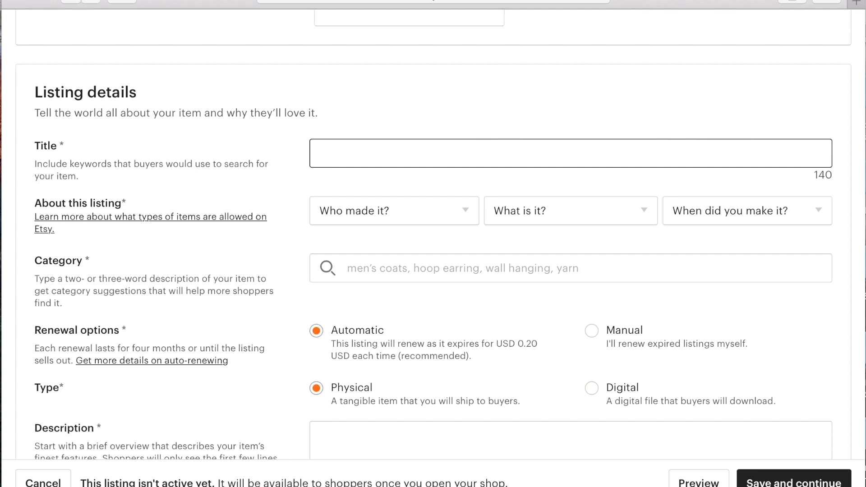
key("super+v")
scroll(363, 153, "up", 1)
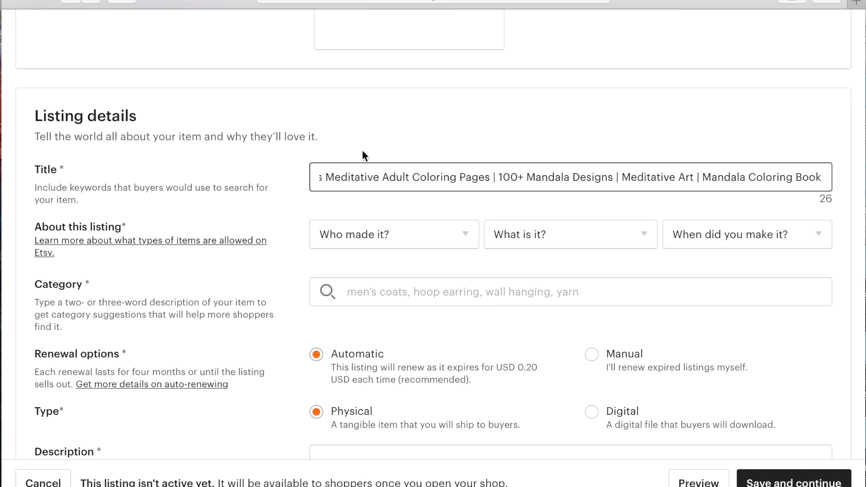
left_click_drag(430, 180, 238, 183)
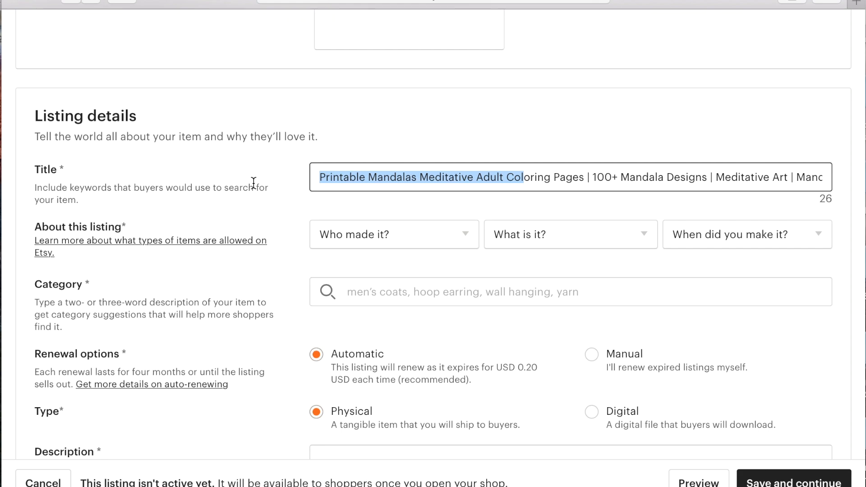
left_click(354, 175)
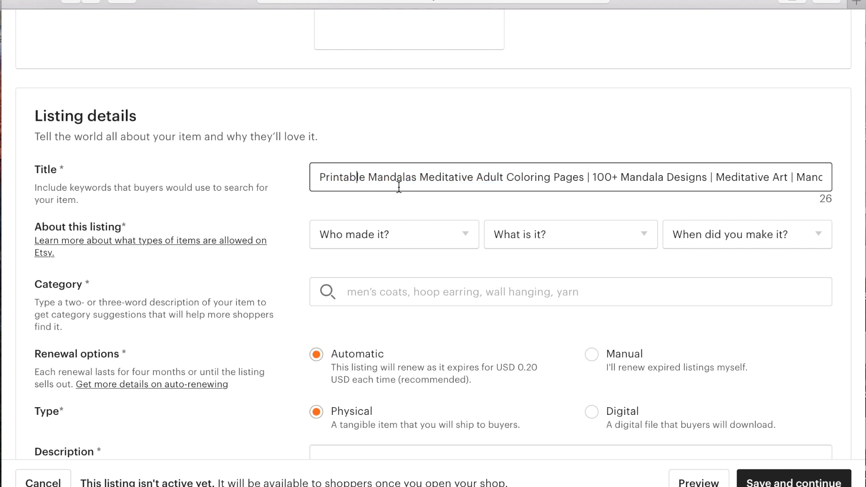
- Describe the item's origin as made by "I did", "A finished product", and made in 2020 - 2021
scroll(485, 190, "down", 1)
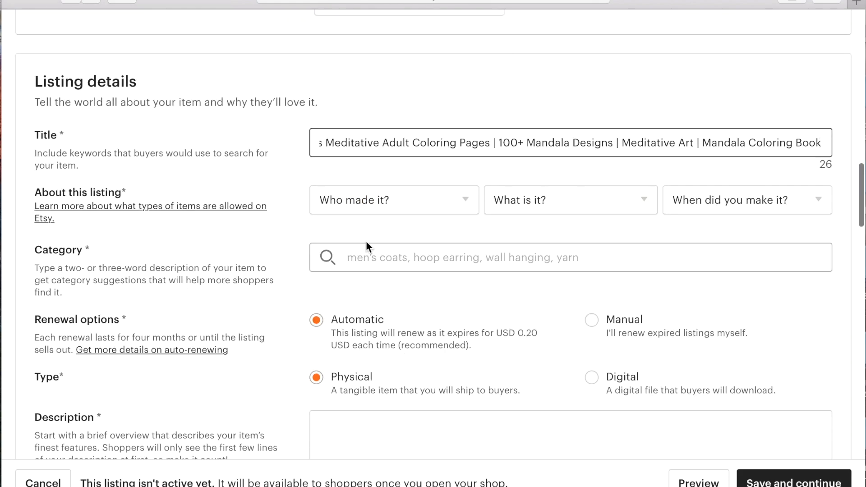
left_click(467, 196)
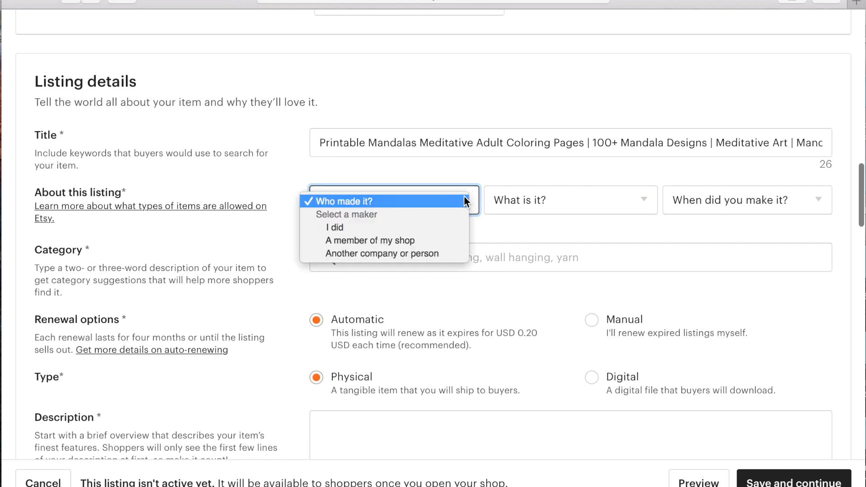
left_click(437, 229)
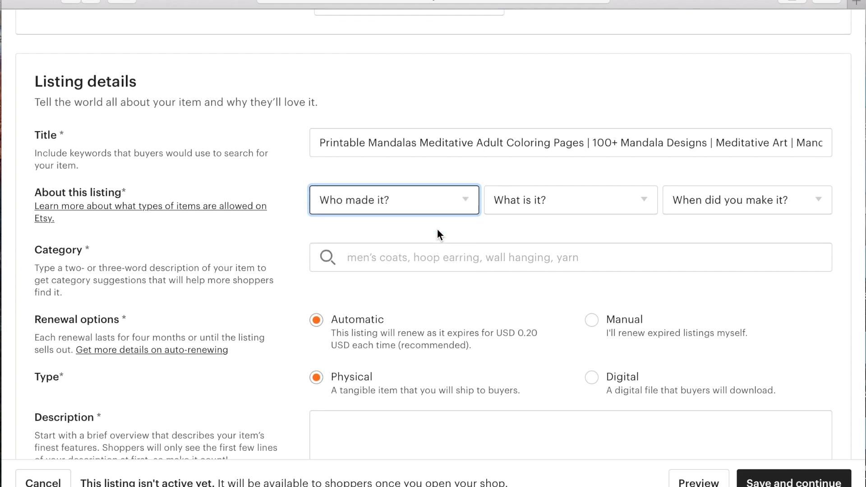
left_click(645, 200)
left_click(625, 227)
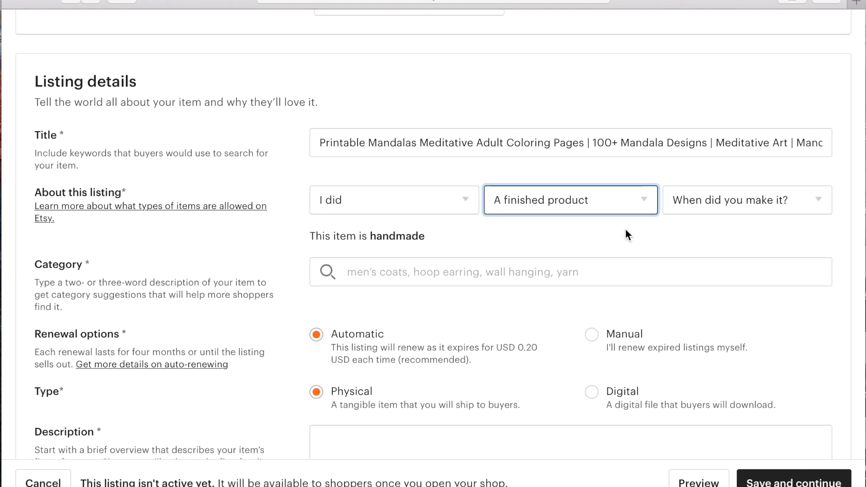
left_click(814, 199)
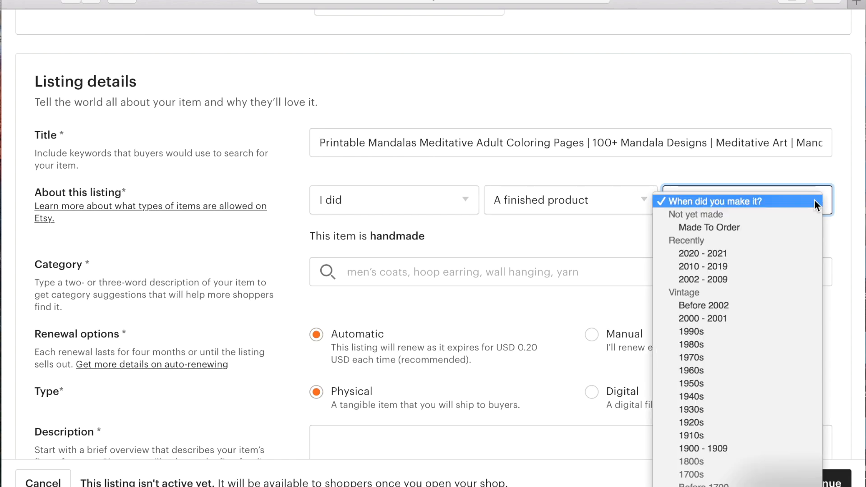
left_click(787, 253)
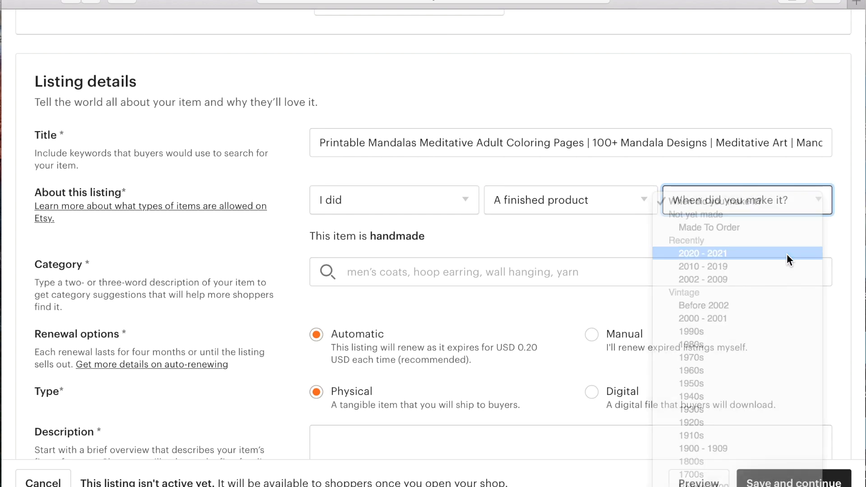
- Set the listing's category to Coloring Books, replacing any wrongly picked category suggestion
scroll(674, 236, "down", 3)
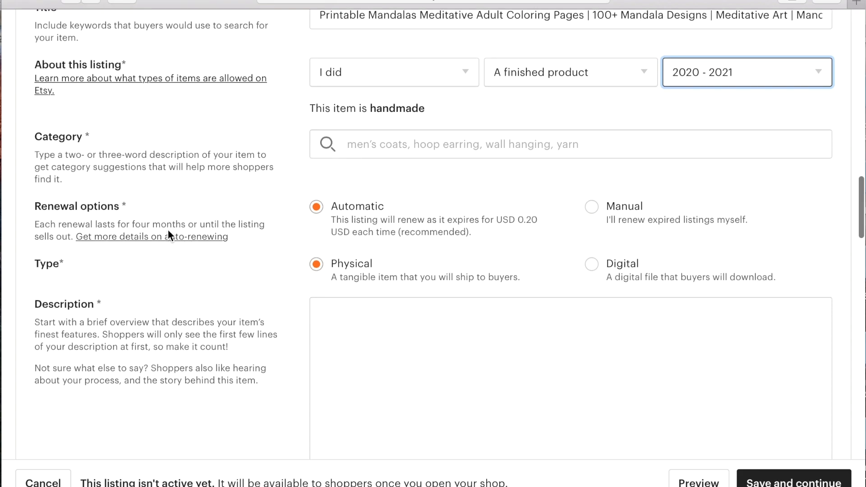
left_click(462, 146)
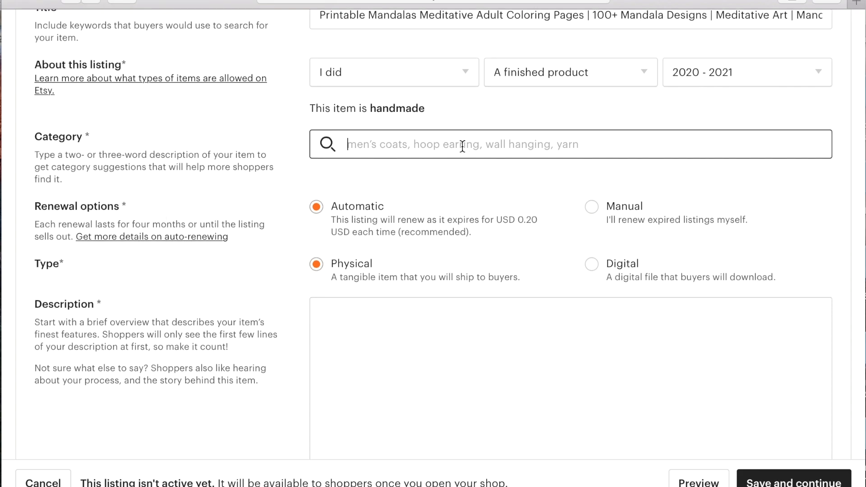
type("Color")
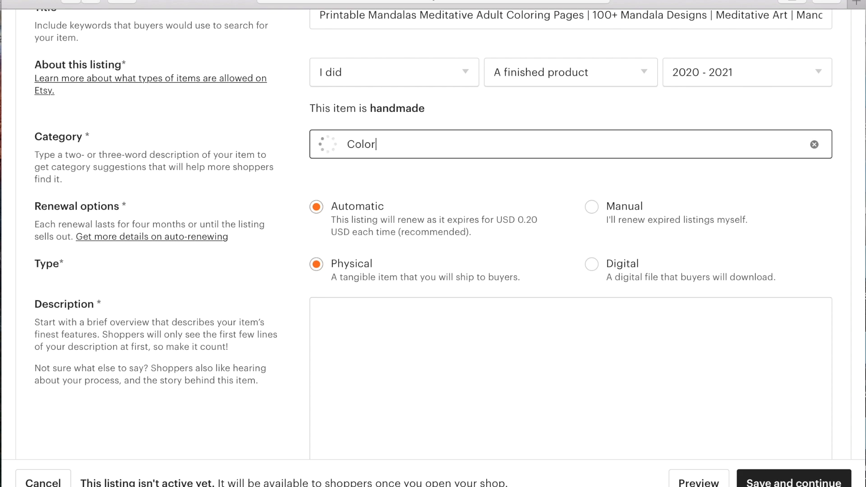
type("ing Boo")
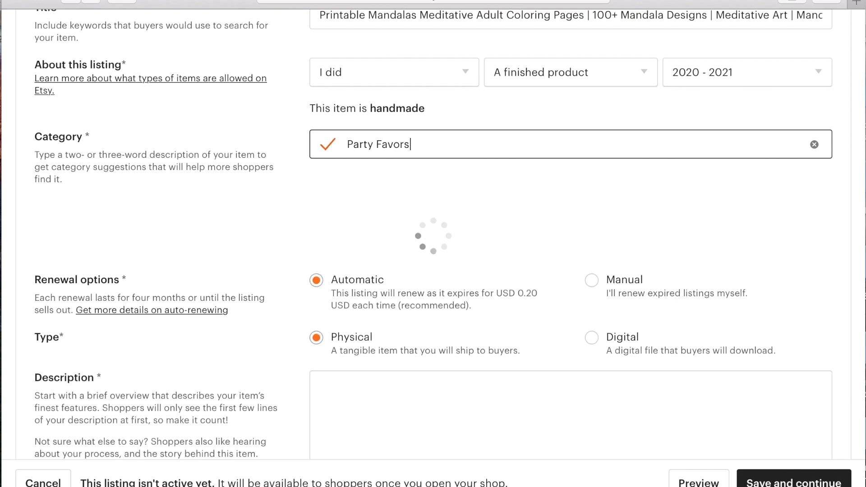
left_click(813, 144)
type("Coloring Books")
- Set the listing's primary color to White
scroll(673, 278, "down", 3)
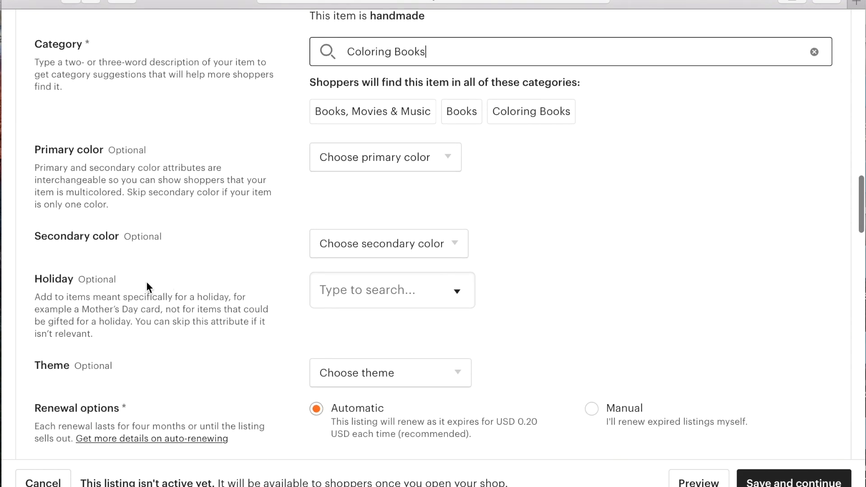
left_click(452, 158)
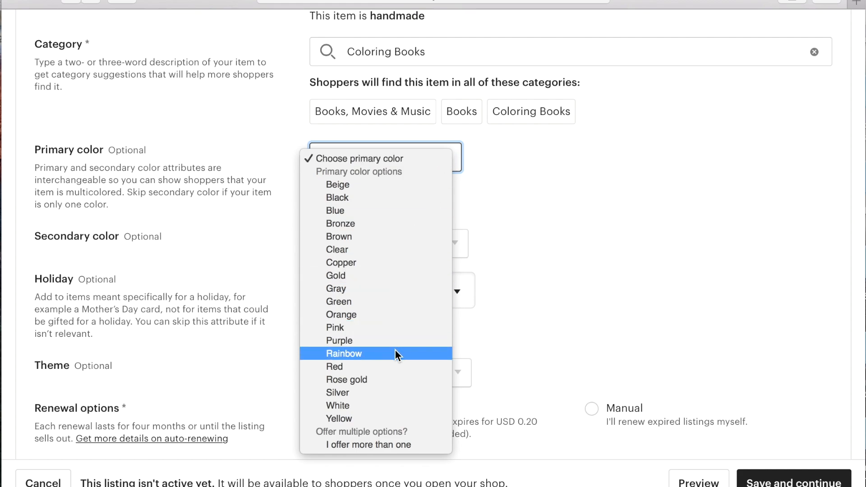
left_click(391, 404)
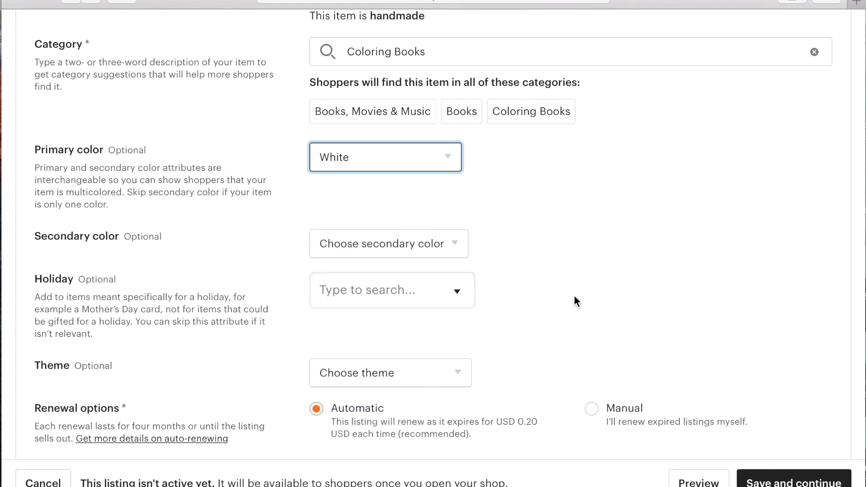
- Look through the available Holiday and Theme options for the listing, leaving both unset
scroll(574, 296, "down", 4)
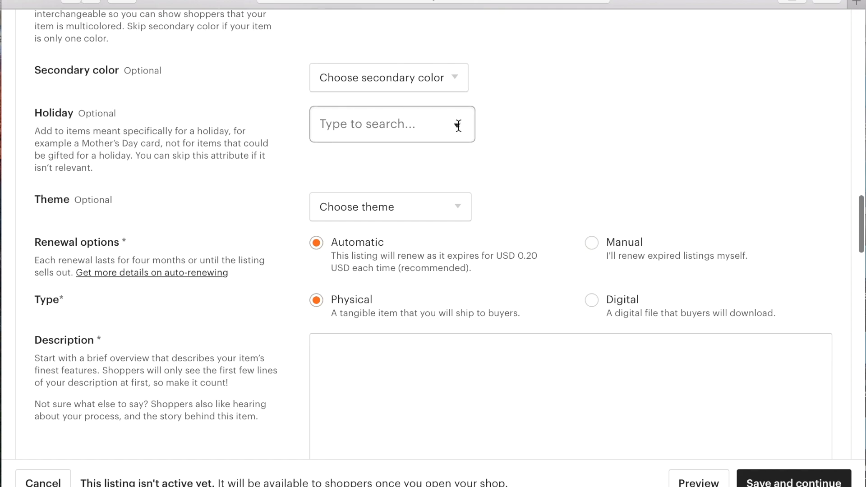
left_click(457, 125)
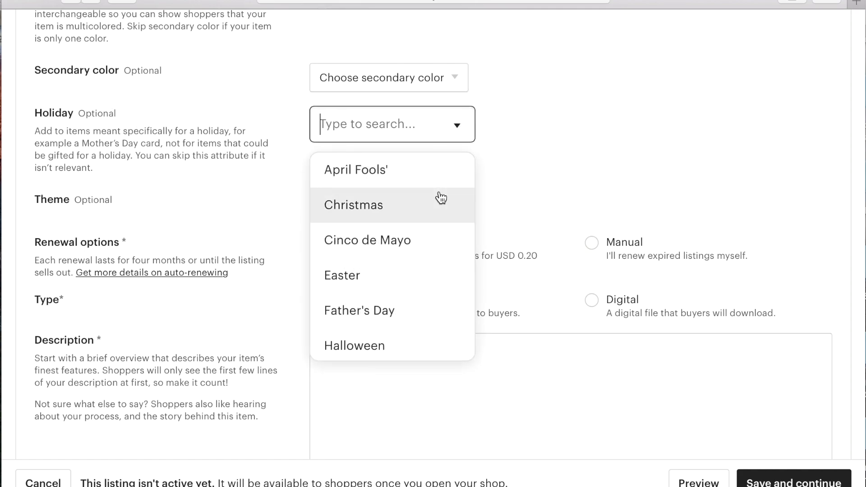
scroll(441, 169, "down", 5)
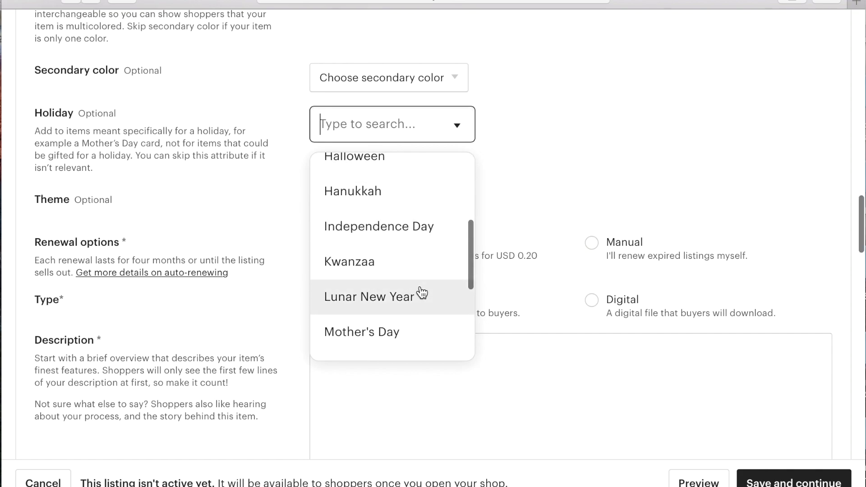
scroll(420, 292, "down", 5)
scroll(421, 292, "down", 2)
scroll(421, 292, "up", 10)
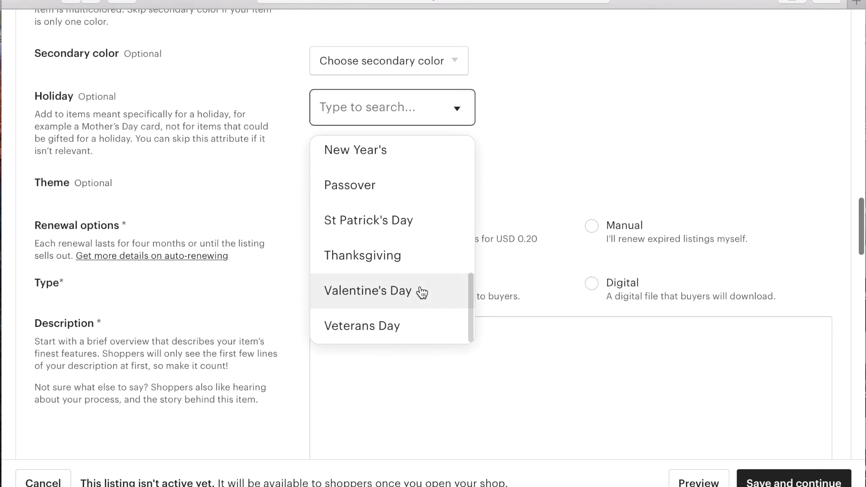
scroll(432, 379, "down", 15)
scroll(432, 379, "up", 4)
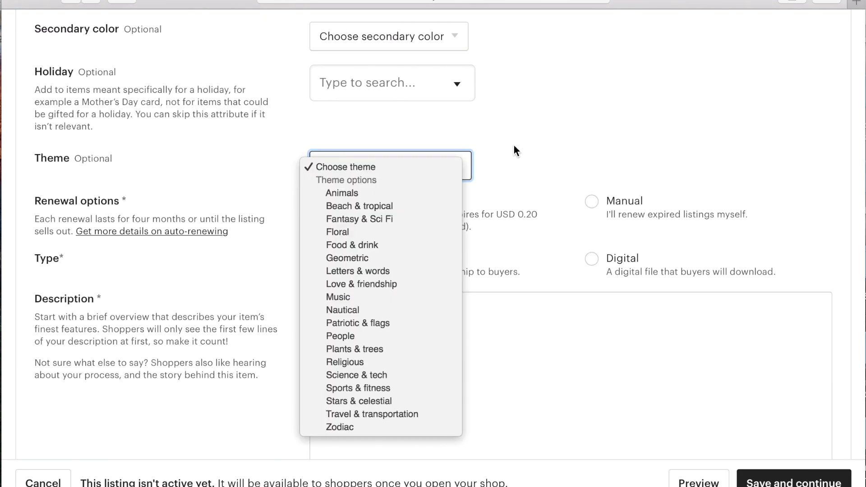
left_click(514, 146)
- Set the listing's type to Digital
scroll(513, 146, "down", 2)
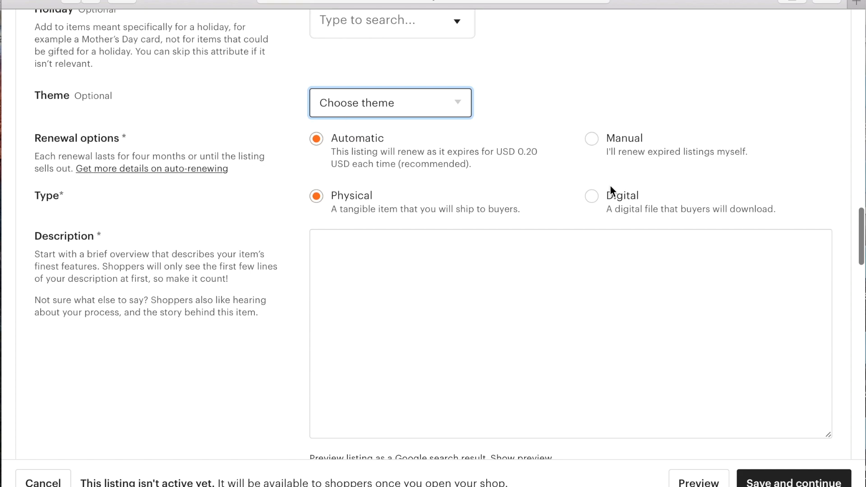
left_click(593, 195)
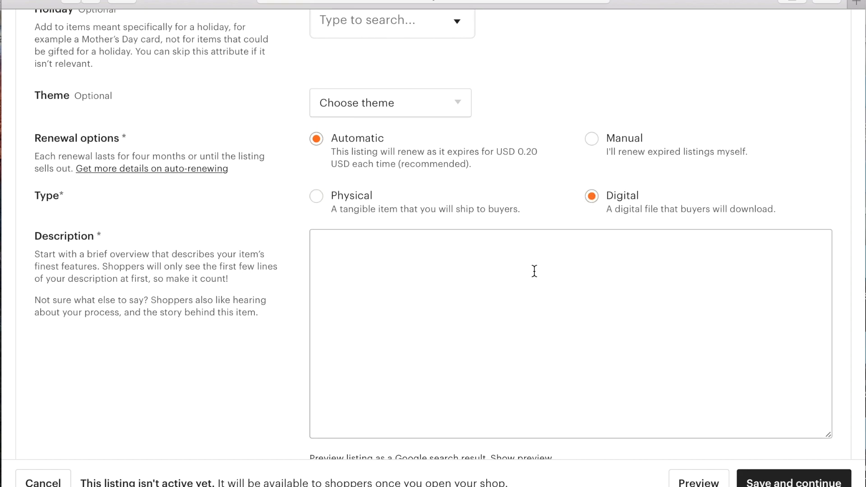
scroll(534, 270, "down", 2)
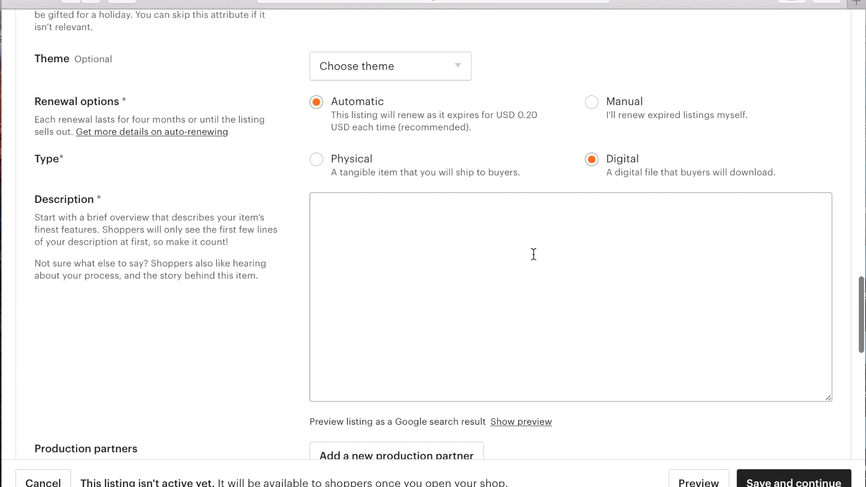
- Fill in the listing's description with "120 Coloring Mandalas." text covering the designs, digital-download notice, US Letter printing, 4 x High Resolution PDFs and page types
scroll(532, 253, "down", 3)
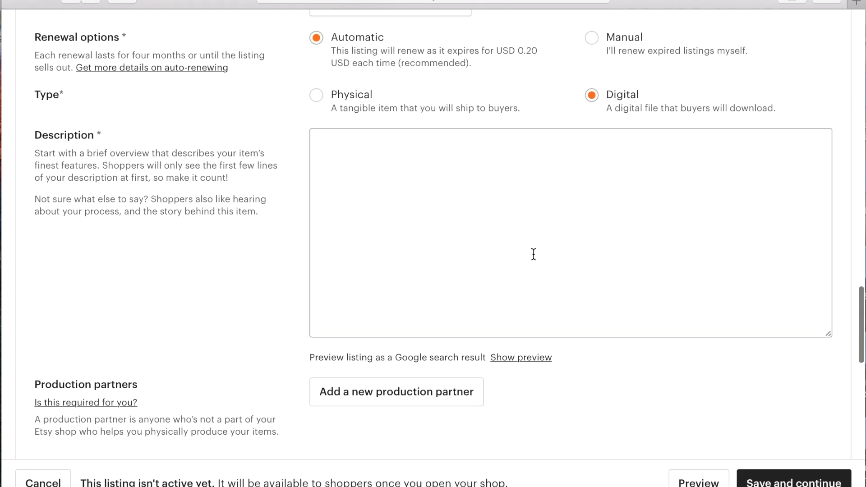
scroll(442, 216, "down", 1)
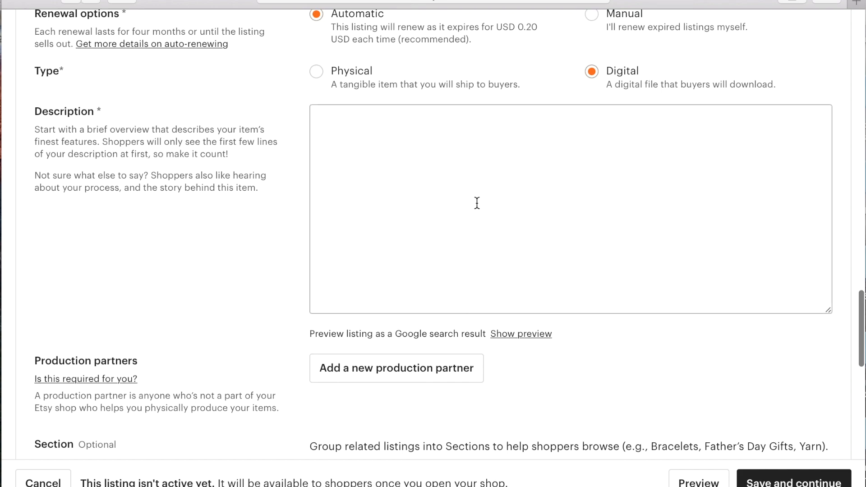
scroll(442, 195, "up", 1)
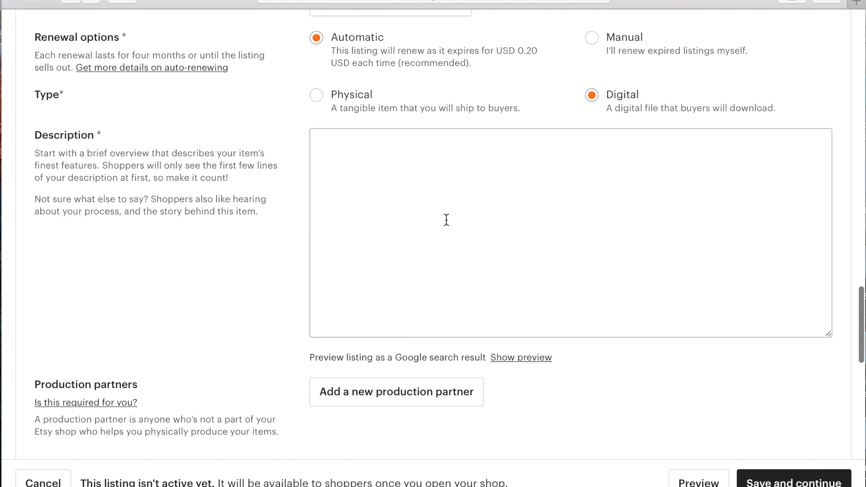
scroll(447, 219, "down", 1)
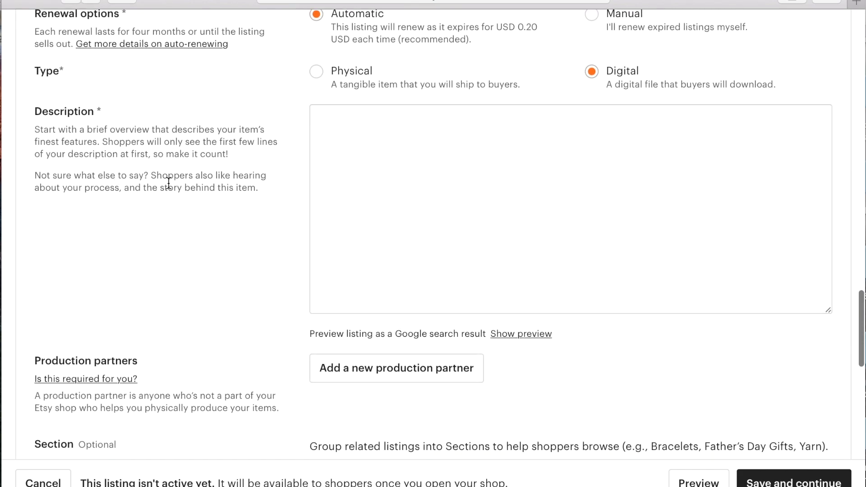
left_click(686, 139)
type("120 Coloring Mandalas. Mediative Art for you to color and relax. Coloring these Mandalas helps to destress and center yourself. You can color Zen Designs, Clean & Easy Designs, Sanskrit Traditional Designs, Elaborate Designs and Flower Designs. These 120 various Mandala designs can be very therapeutic and we have carefully created something to suit every mood.  Easy to print out and color.  ***This product is a digital download. No physical item will be shipped.***  Printing: They will print the best at the original size, US Letter Document. They will also print clear and high resolution in any other size.  Includes: 4 x High Resolution PDFs  More Info: - 120 Mandalas Coloring Pages - Adult Coloring Pages - Meditative Art to Color - Bonus Coloring Pages - 1 Motivational Coloring Page")
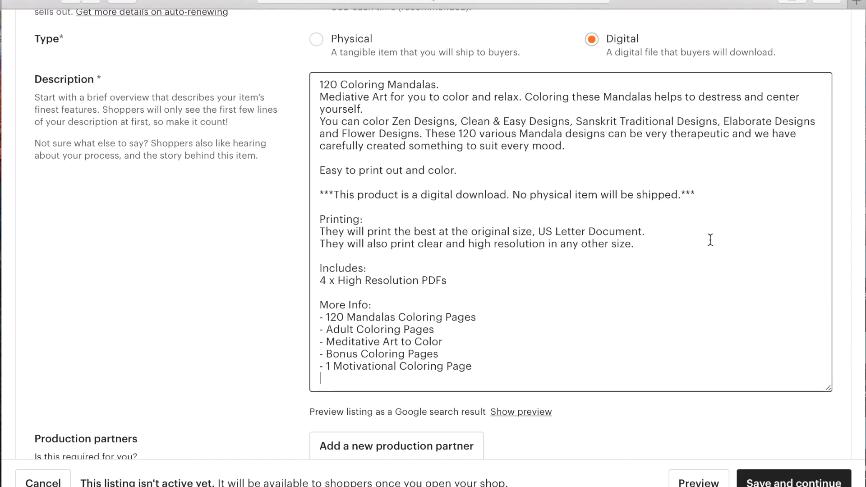
scroll(710, 240, "down", 1)
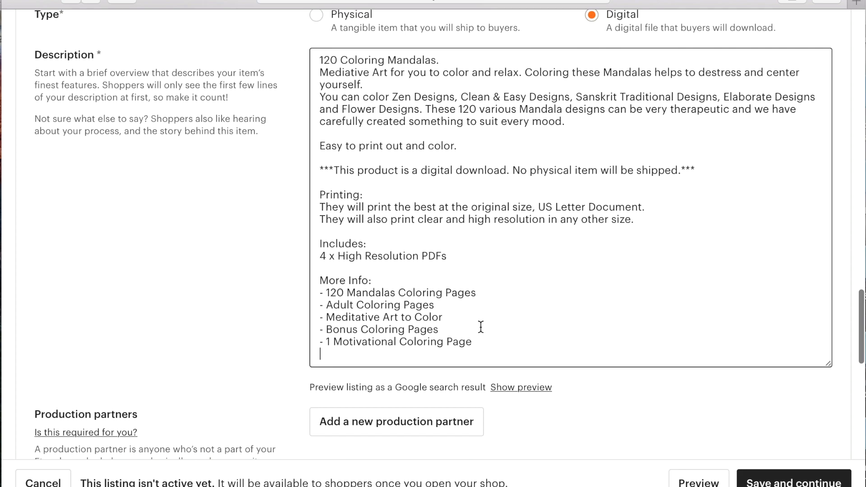
key("BackSpace")
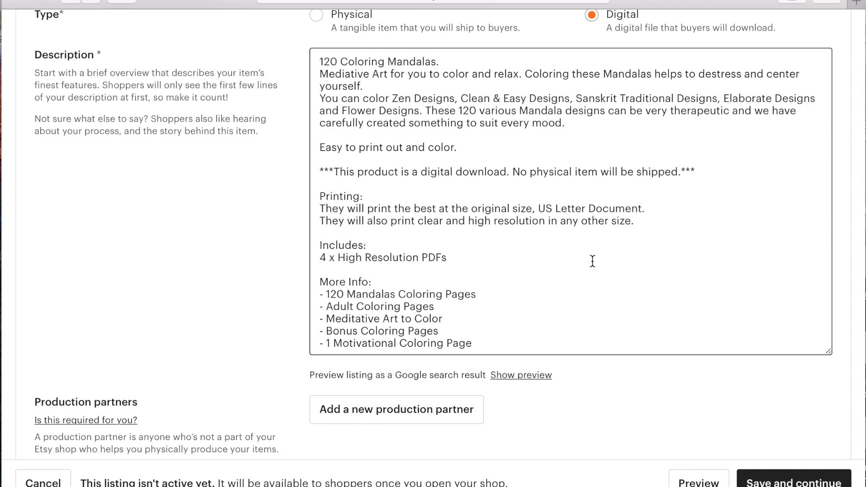
scroll(592, 261, "down", 1)
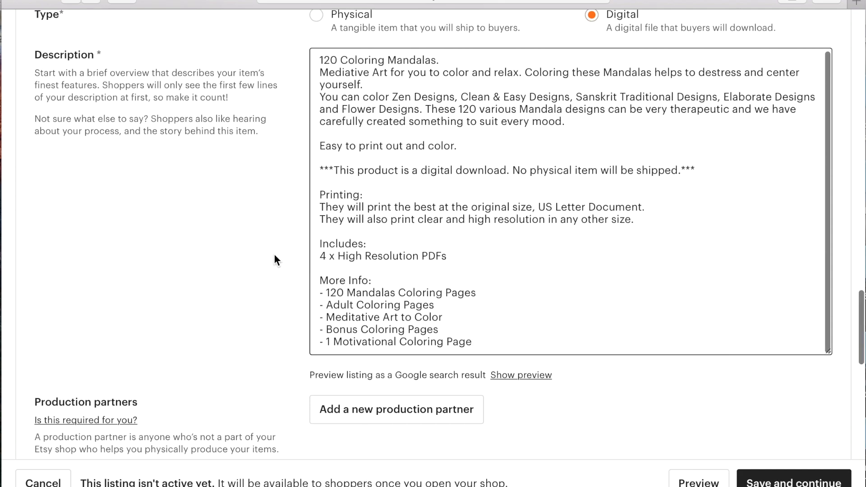
- Add the tags "coloring pages", "adult coloring pages" and "color therapy" to the listing
scroll(274, 257, "down", 6)
scroll(274, 255, "down", 1)
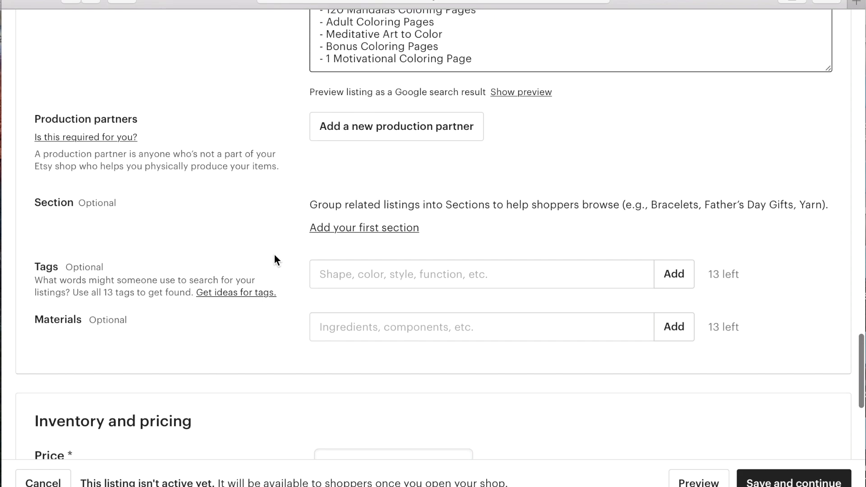
scroll(274, 254, "down", 1)
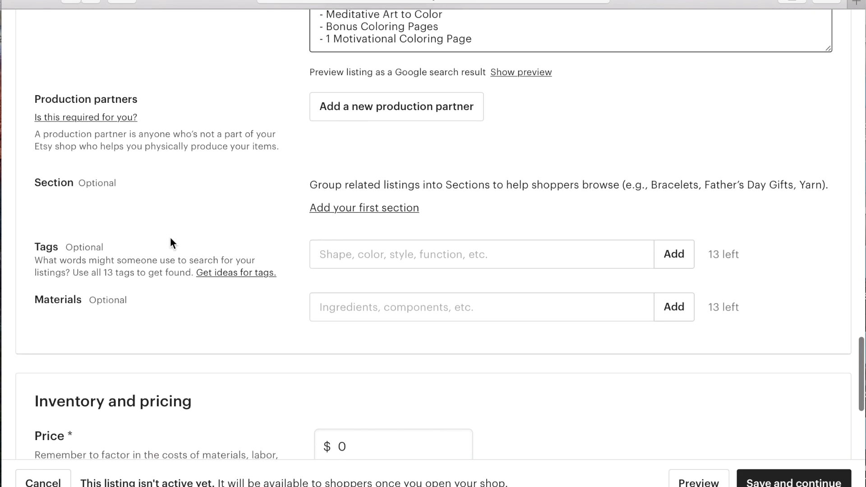
scroll(212, 220, "down", 3)
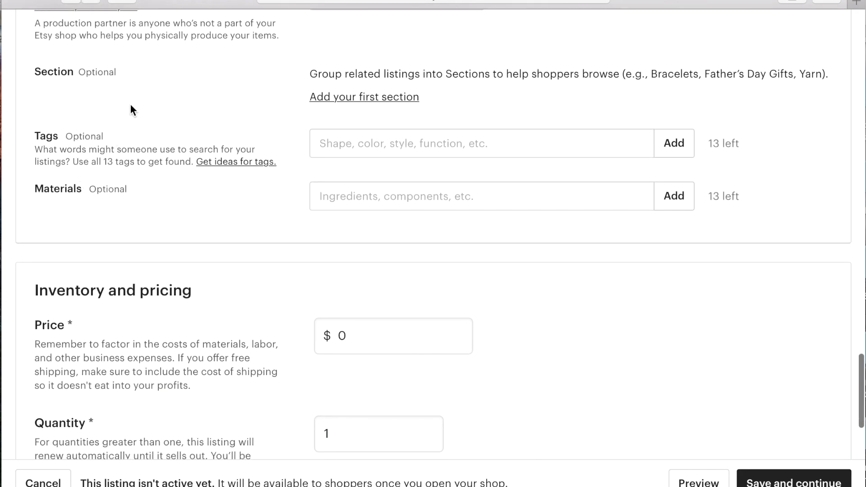
left_click(353, 150)
type("c")
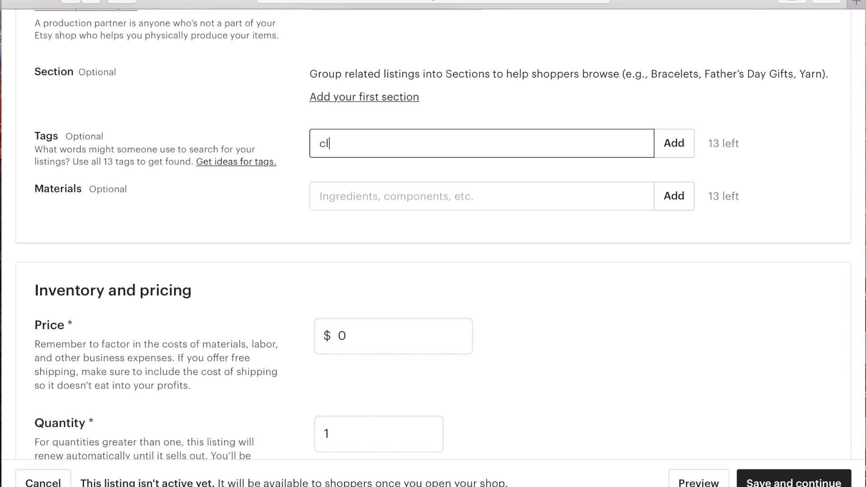
type("oloring pages")
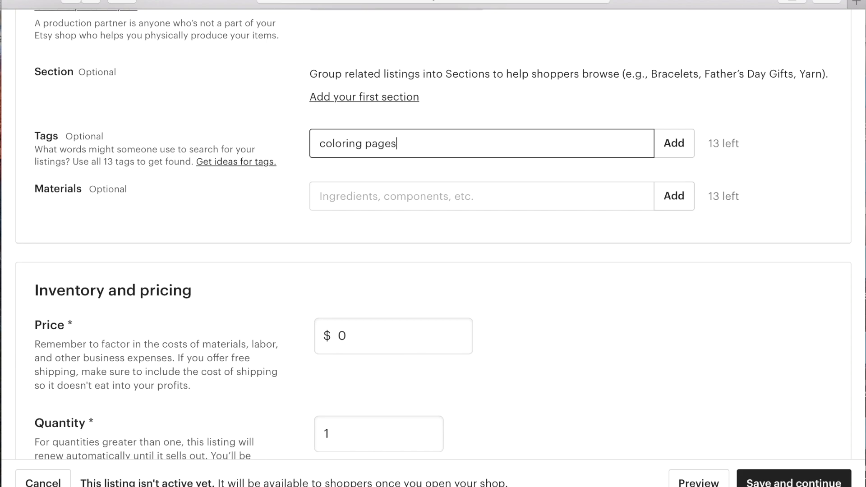
key("Return")
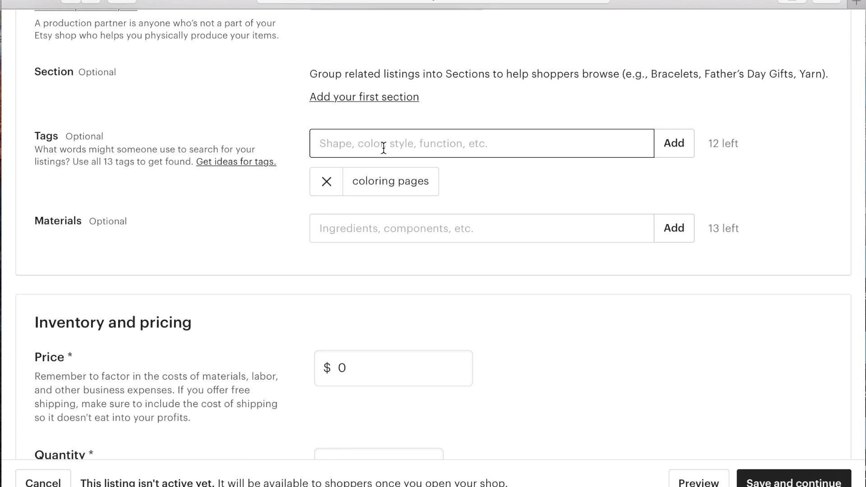
type("adult coloring pages")
key("Return")
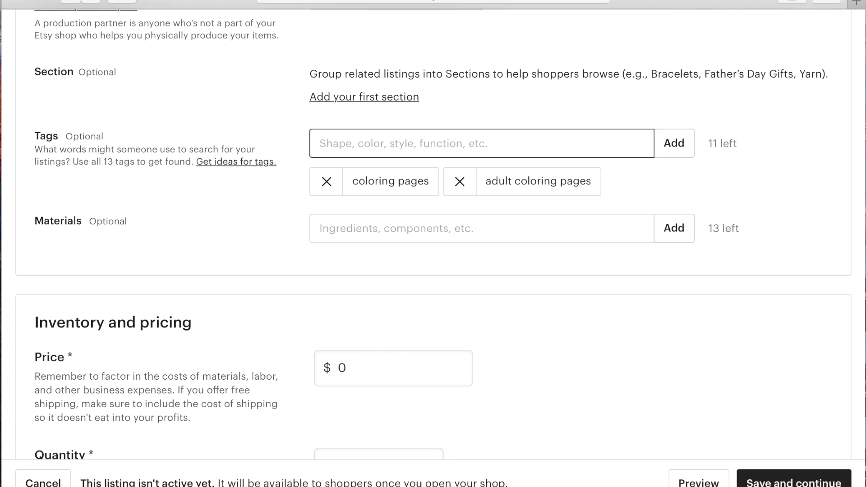
type("color therapy")
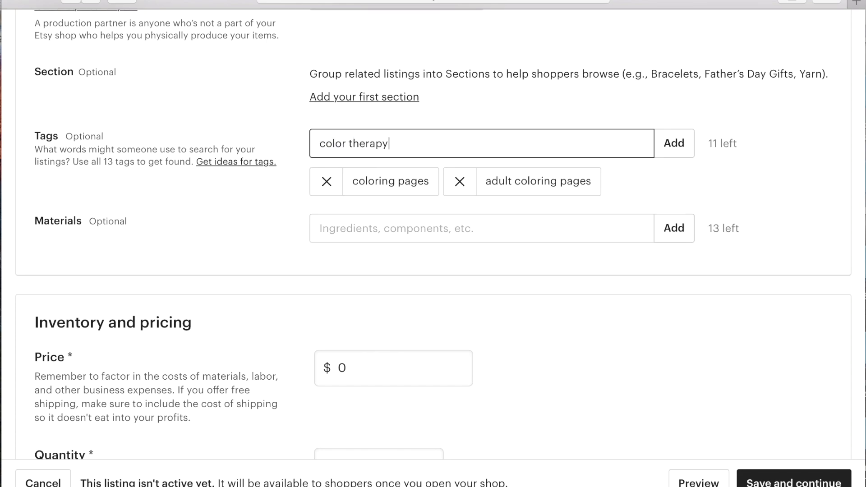
key("Return")
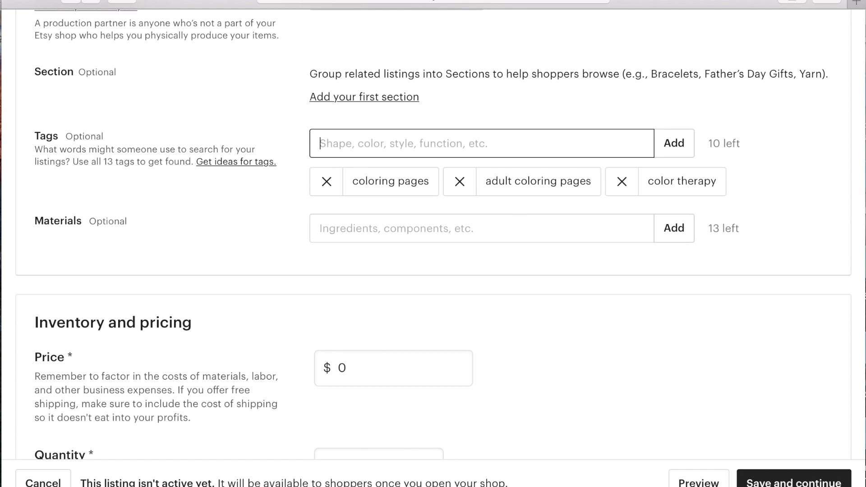
- Add the remaining listing tags: meditation, printable, printable motifs, healthy habits, digital, digital pages, US letter, art, coloring and therapy
key("super+Tab")
left_click(389, 153)
type("meditat")
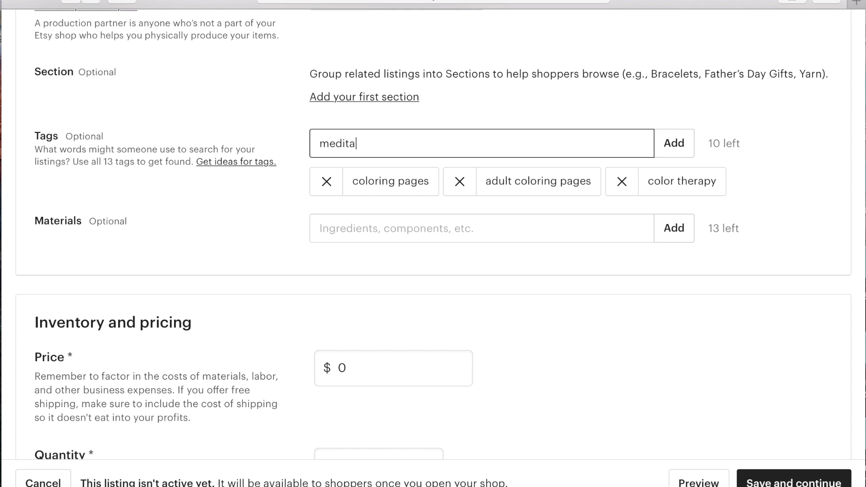
type("i")
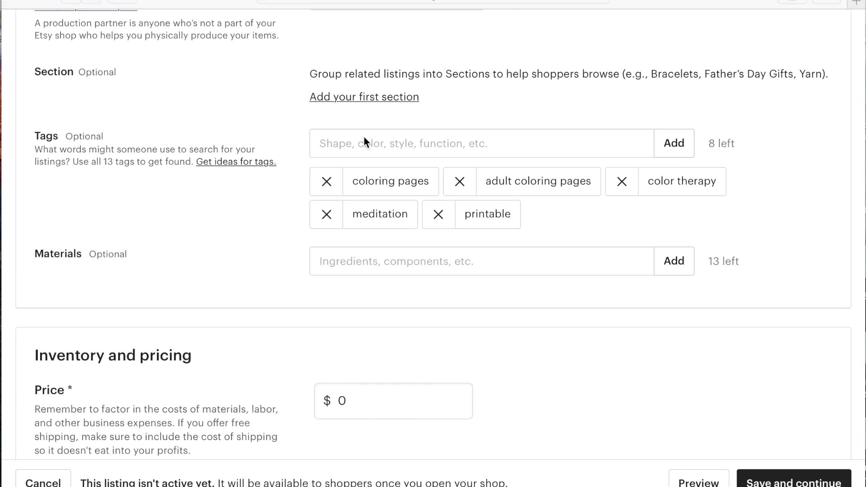
left_click(364, 137)
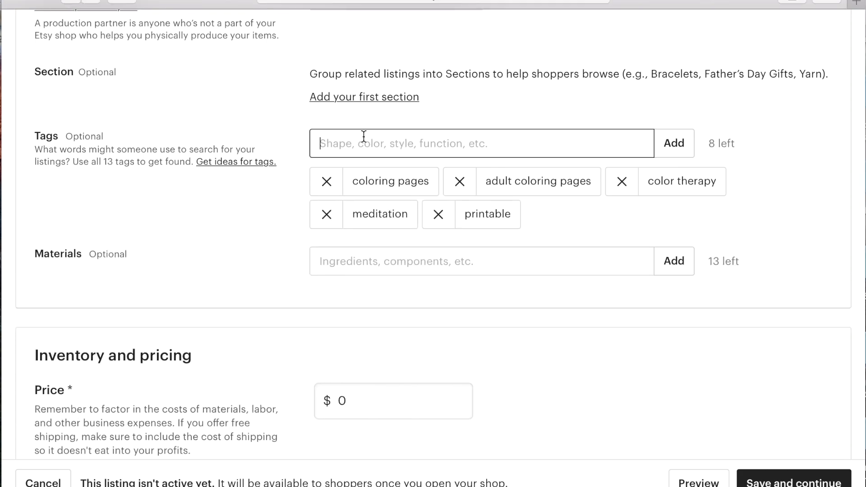
type("printable motifs")
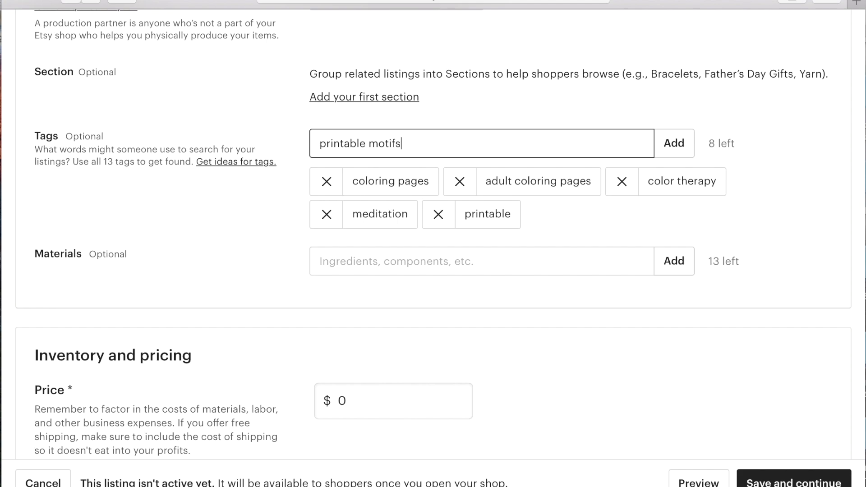
key("Return")
type("heal")
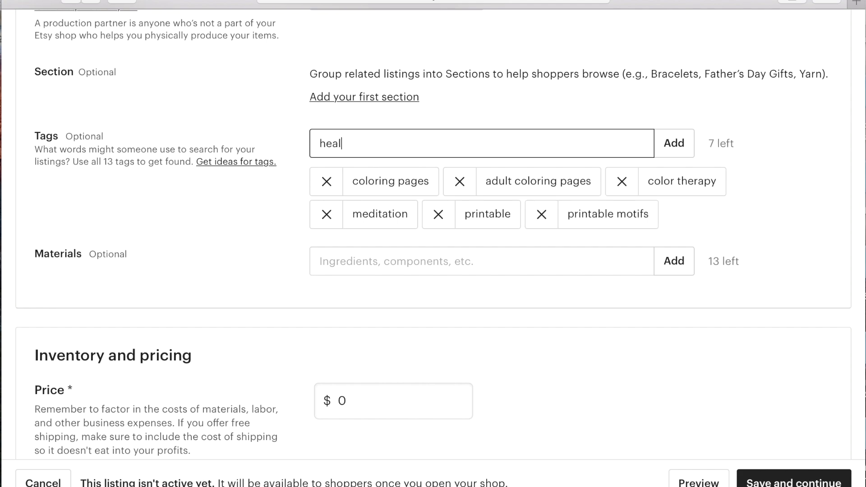
type("thy ha")
type("bits")
- Add the listing's materials: paper, color, ink, black and white, and color pencils
left_click(361, 331)
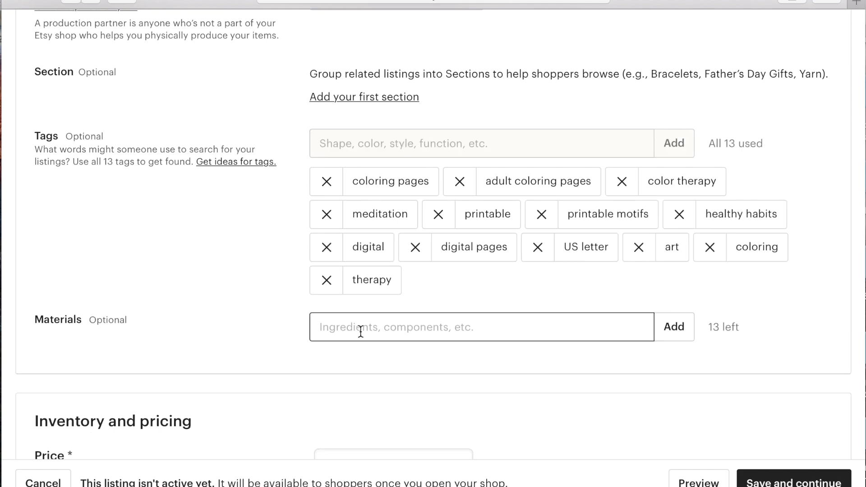
type("paper")
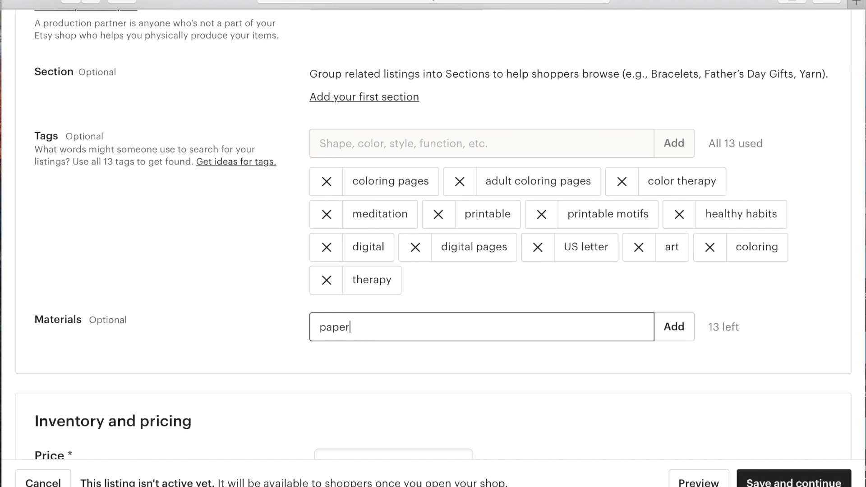
key("Return")
type("color")
key("Return")
type("ink")
key("Return")
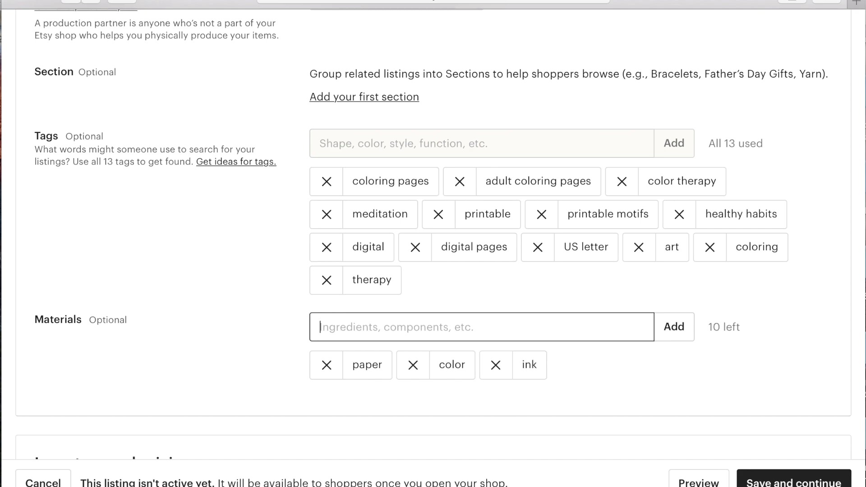
type("black and white")
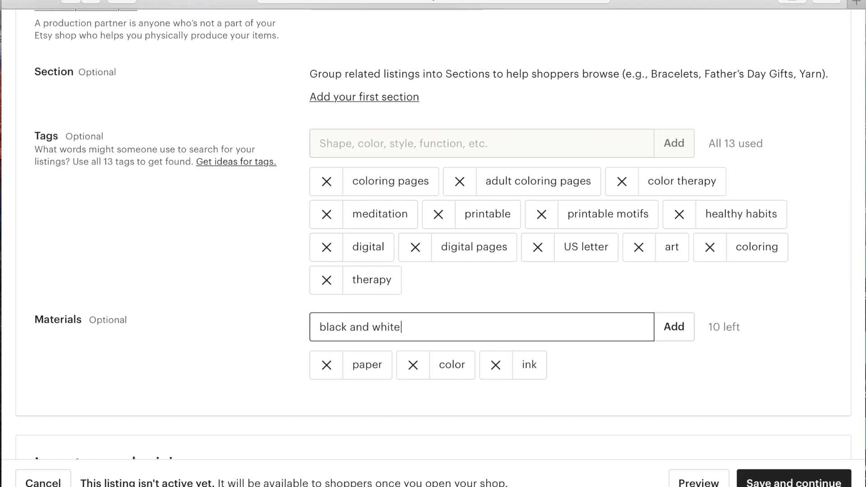
key("Return")
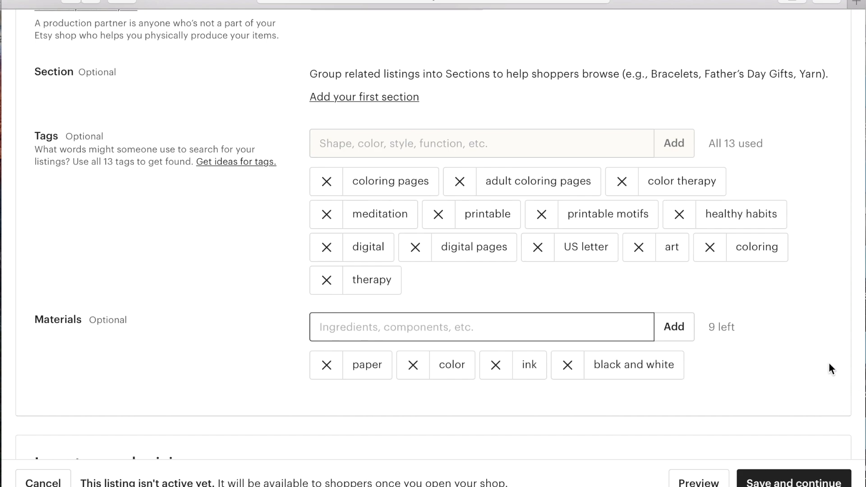
type("c")
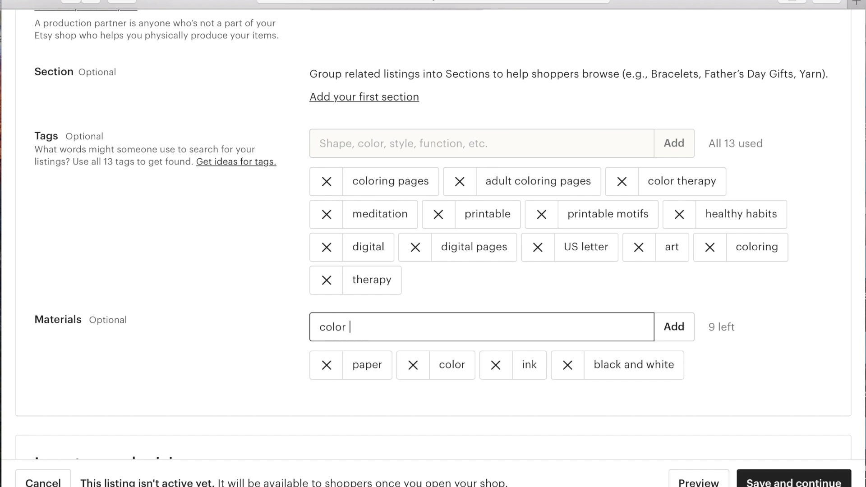
type("olor")
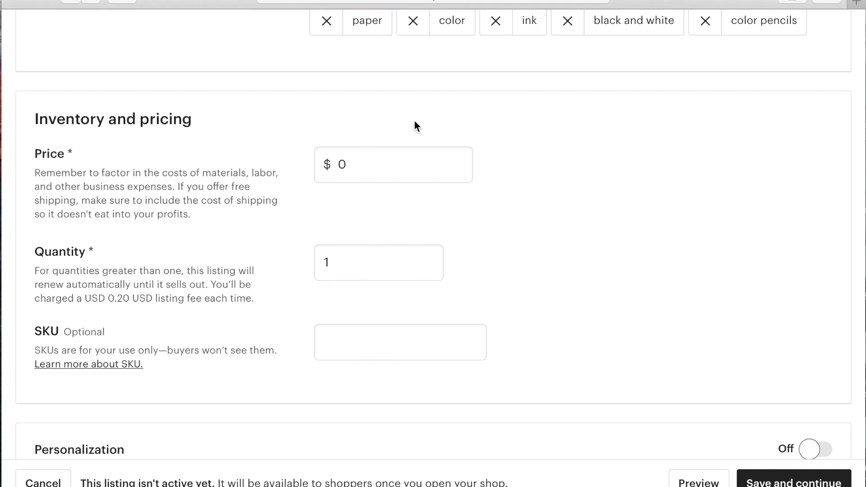
- Set the listing's price to $3.97 and its quantity to 100
left_click(395, 160)
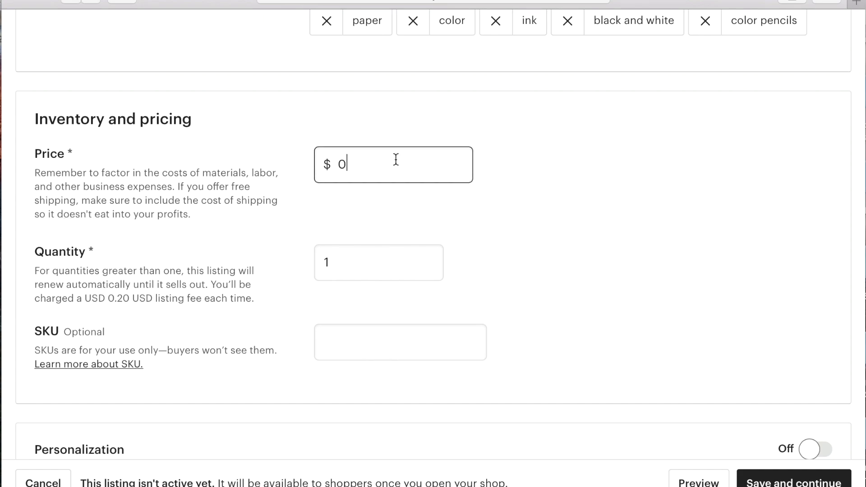
key("BackSpace")
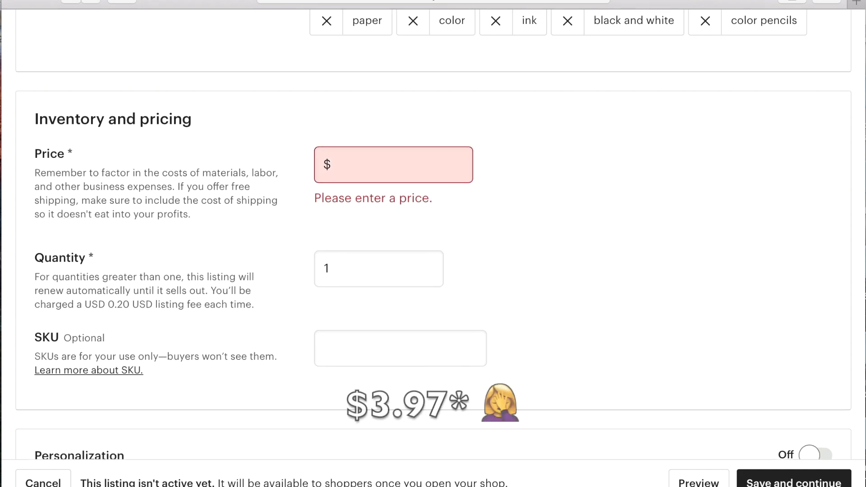
type("3.97")
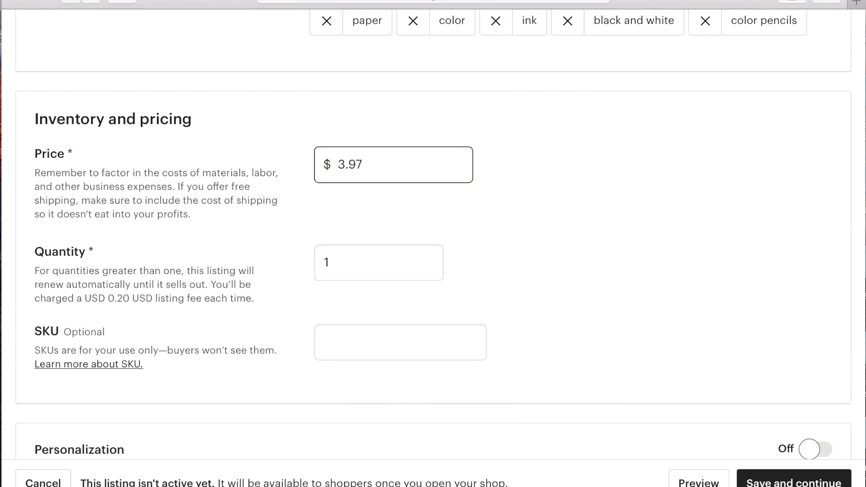
scroll(717, 240, "down", 1)
scroll(716, 236, "down", 3)
left_click(357, 175)
key("BackSpace")
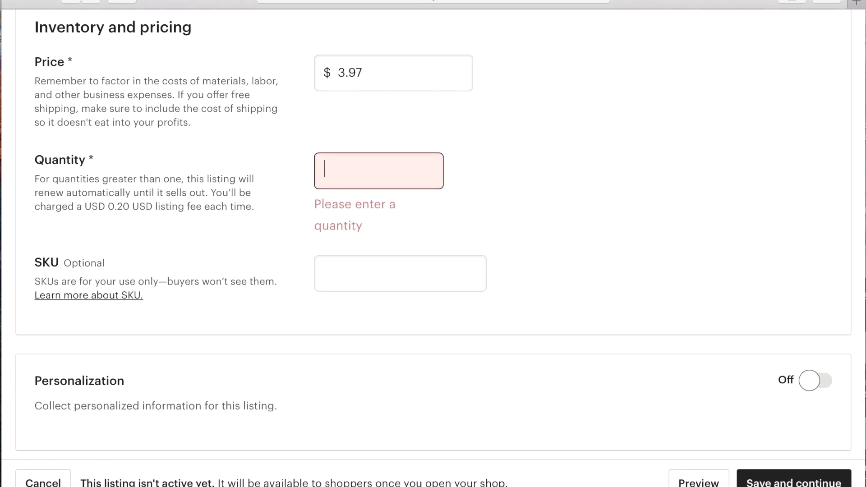
type("100")
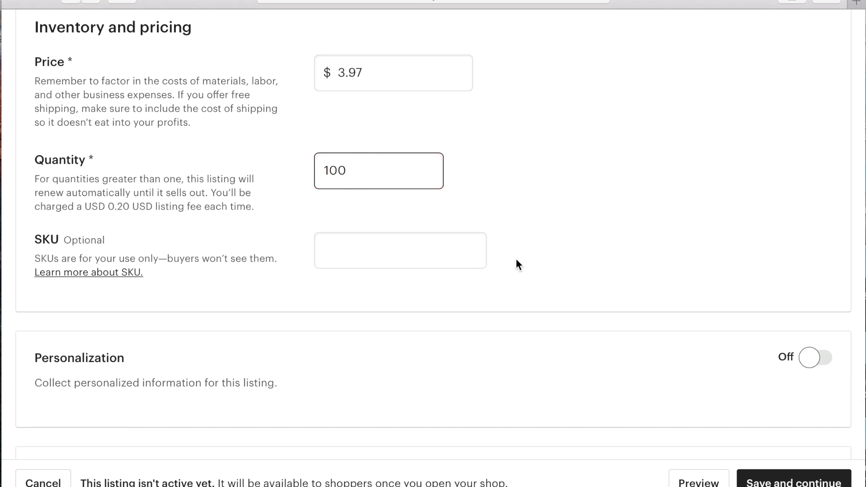
scroll(617, 270, "down", 2)
scroll(617, 270, "down", 5)
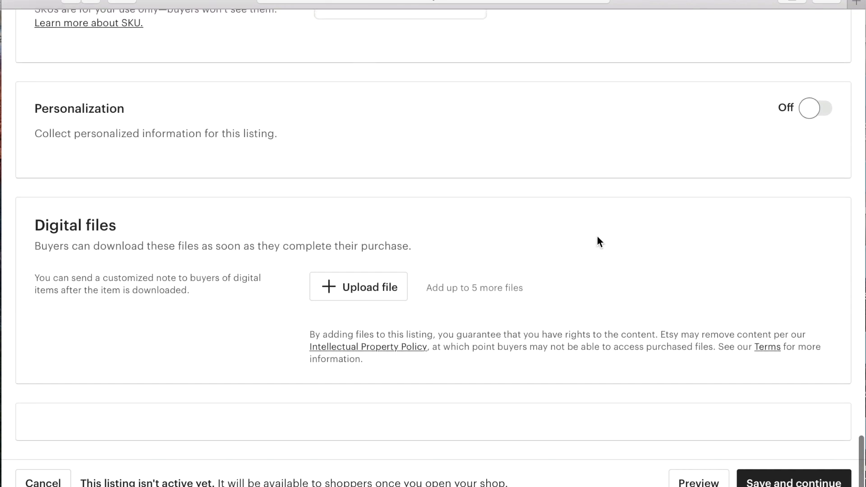
left_click(812, 110)
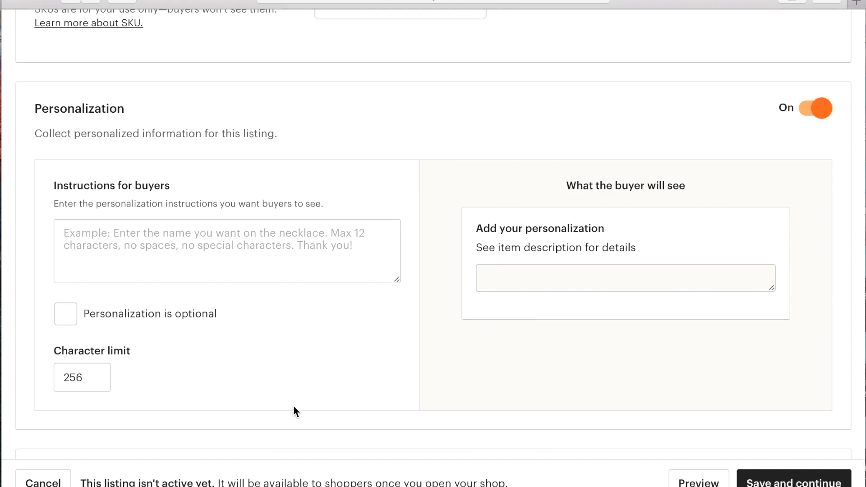
left_click(818, 113)
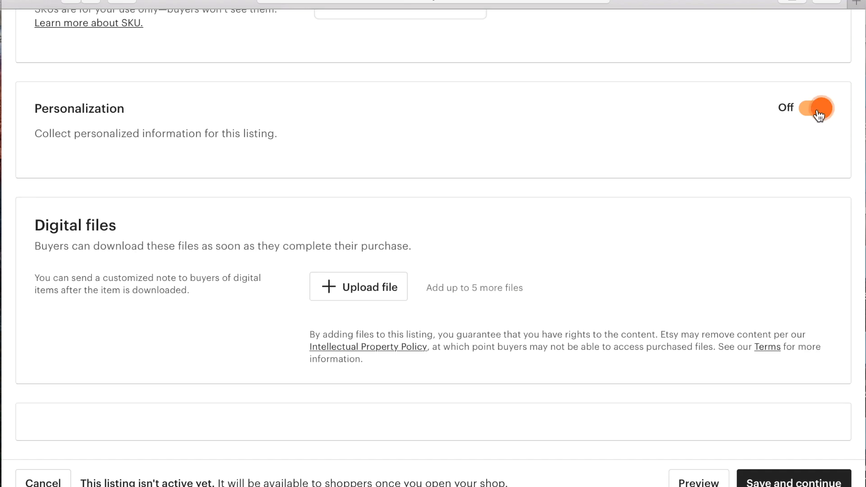
scroll(570, 163, "up", 10)
scroll(569, 164, "down", 10)
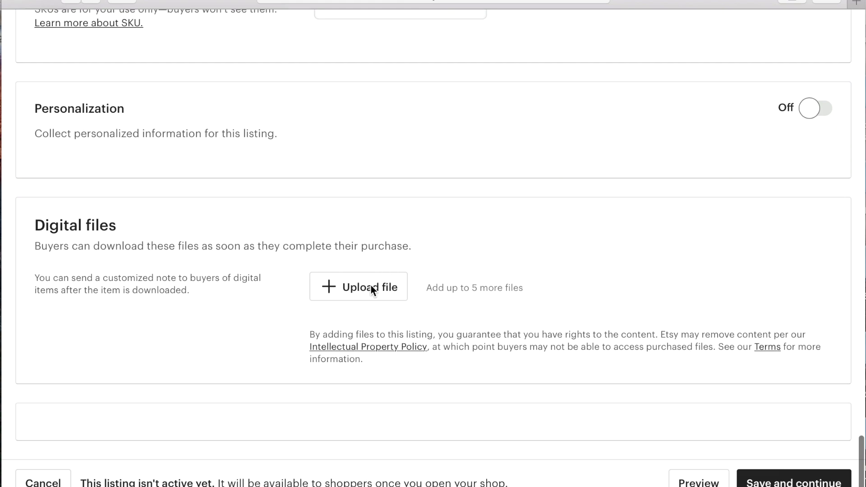
- Upload the Zen and Flower, Elaborate, Clean and Traditional Sanskrit mandala PDFs as the listing's digital files and save the listing
left_click(370, 285)
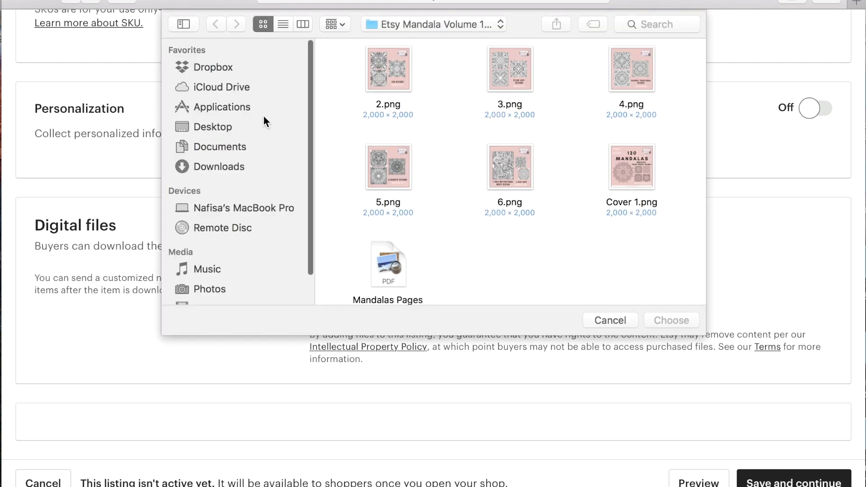
left_click(428, 25)
left_click(418, 40)
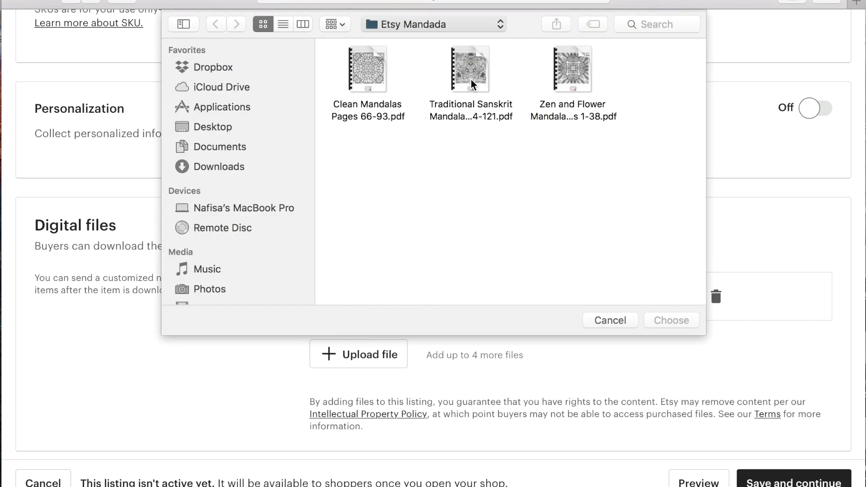
left_click(631, 72)
left_click(670, 319)
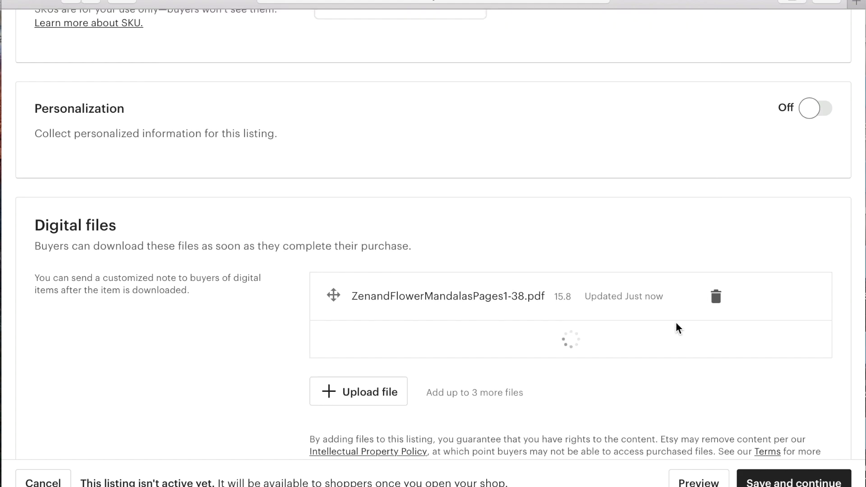
scroll(767, 356, "down", 3)
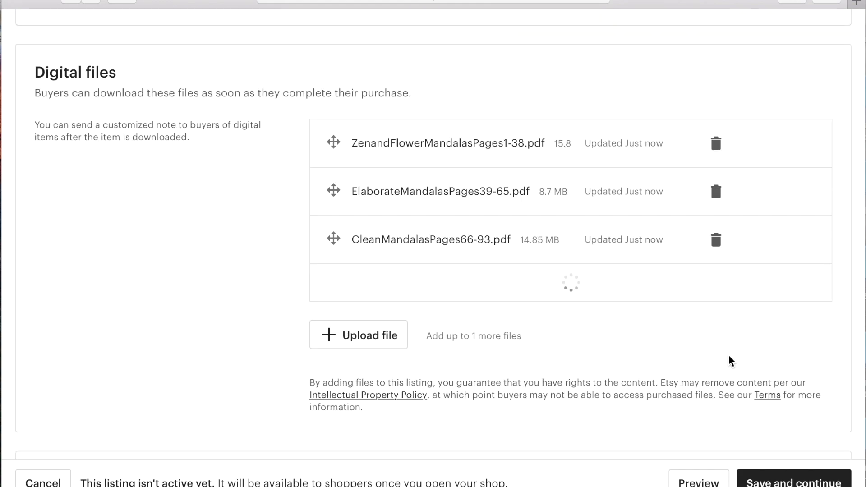
scroll(729, 359, "down", 2)
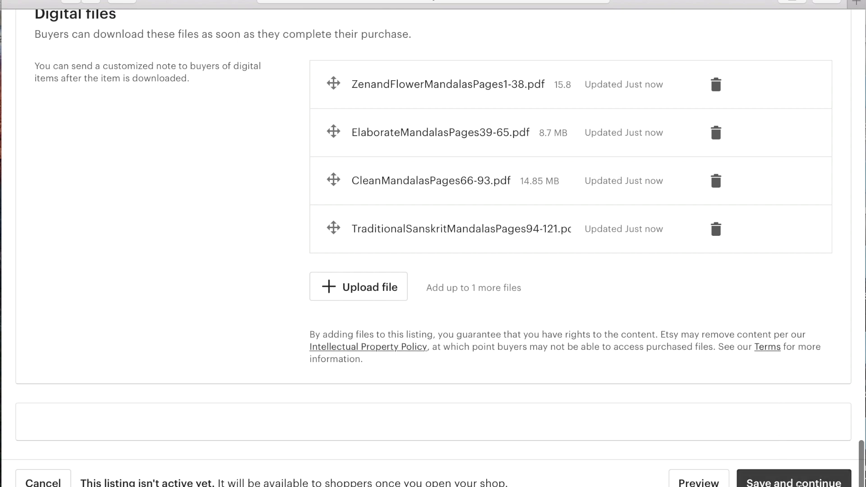
left_click(786, 482)
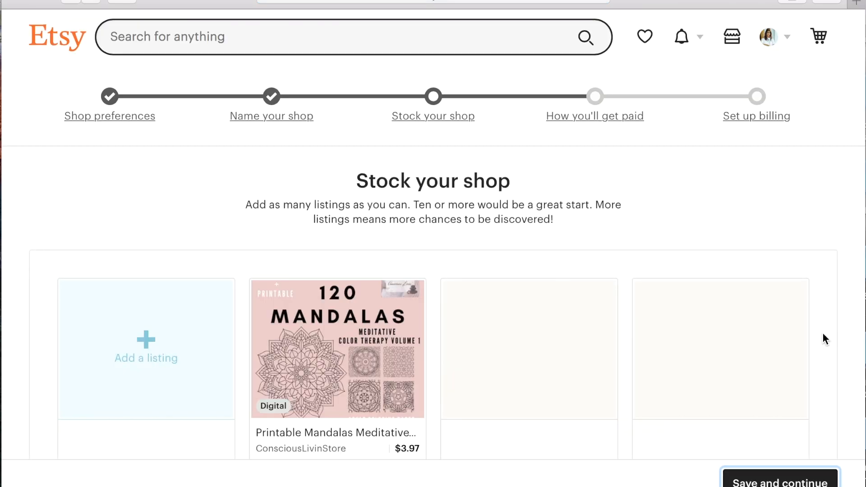
- Finish stocking the shop with the single mandala listing and continue to the payment setup
scroll(823, 334, "down", 1)
scroll(823, 333, "down", 2)
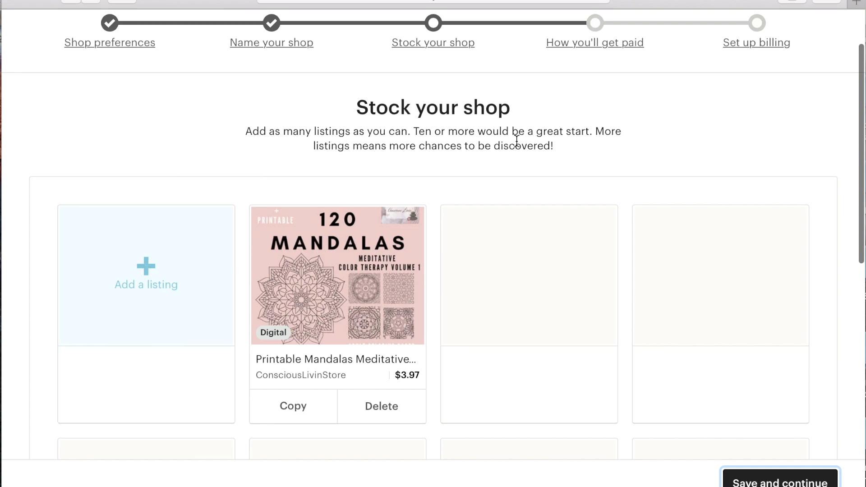
scroll(607, 155, "down", 12)
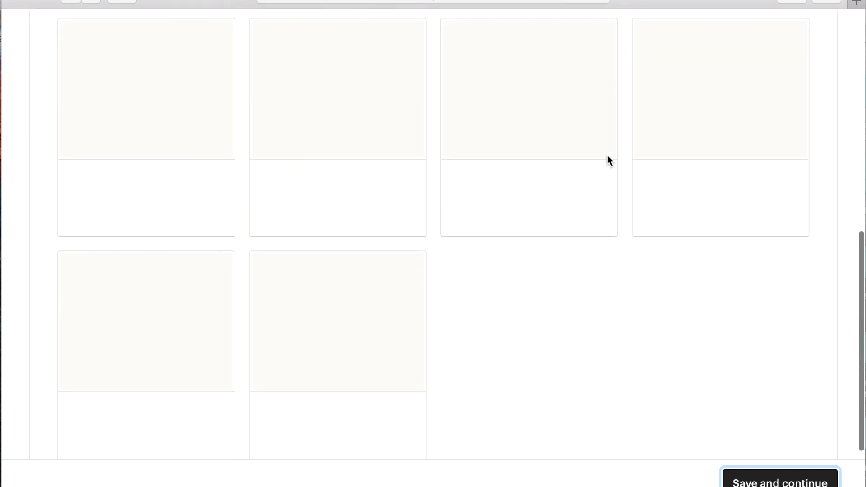
scroll(606, 155, "up", 5)
scroll(607, 155, "up", 8)
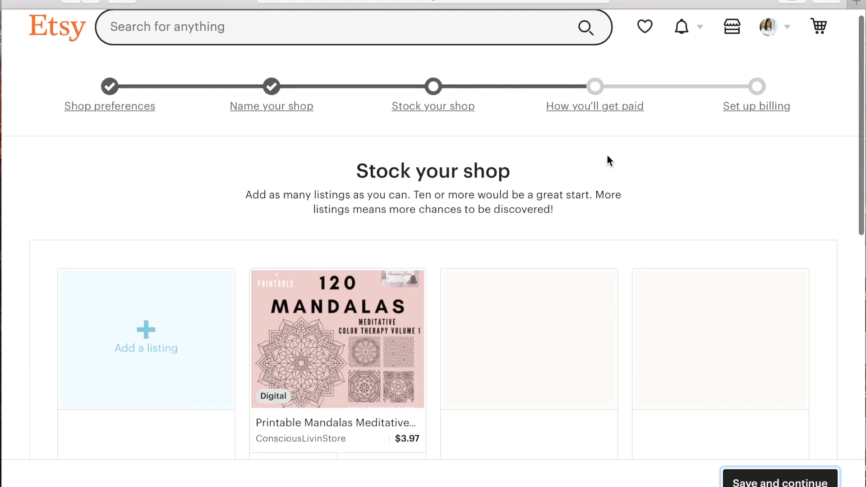
scroll(517, 309, "down", 2)
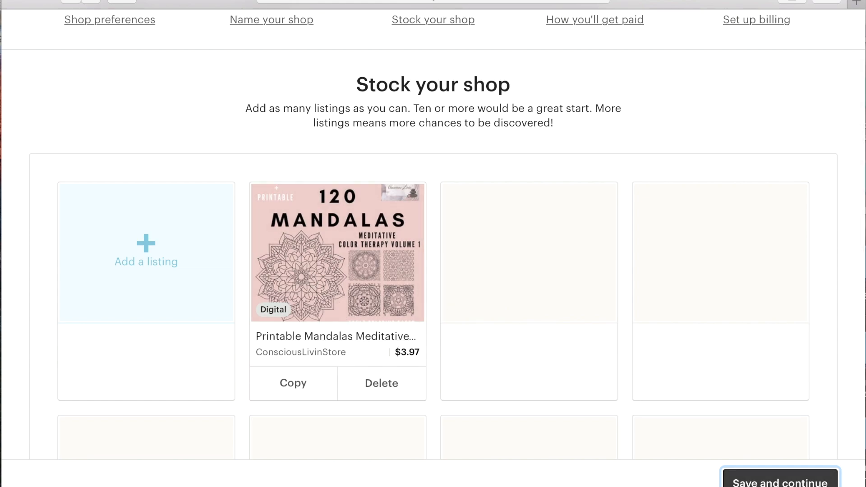
left_click(773, 480)
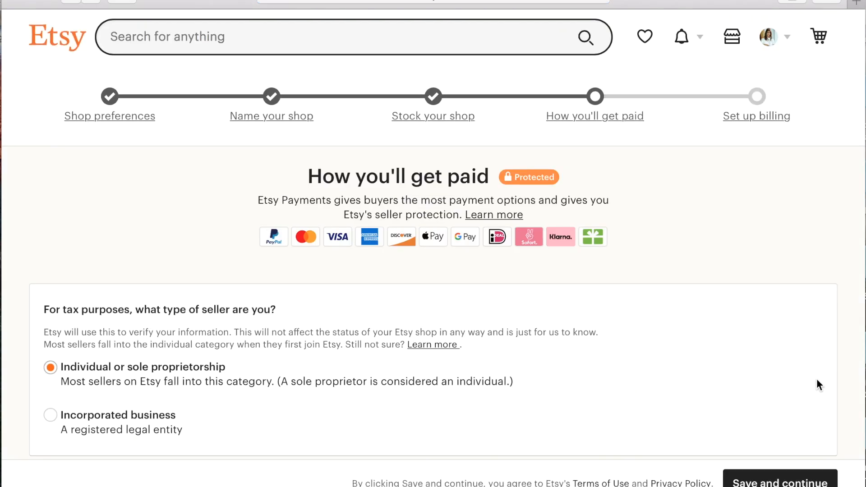
- Examine the seller type choices and the country of residence options on the payment setup form
scroll(816, 380, "down", 3)
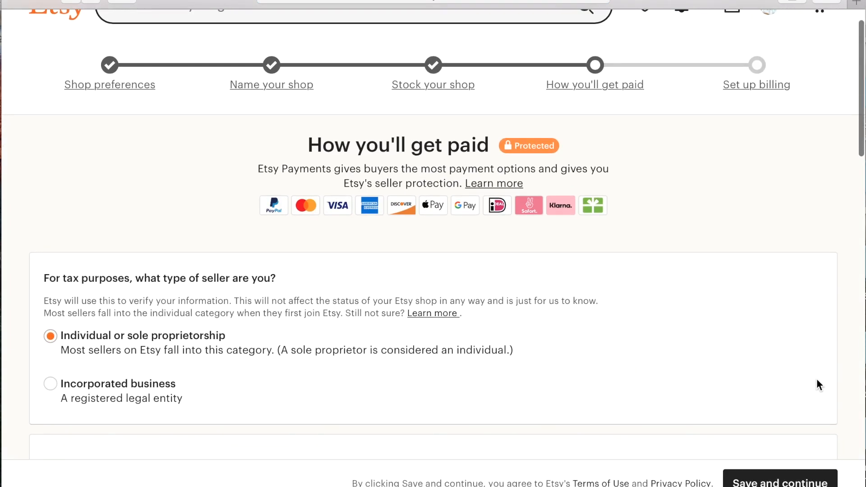
scroll(818, 384, "down", 5)
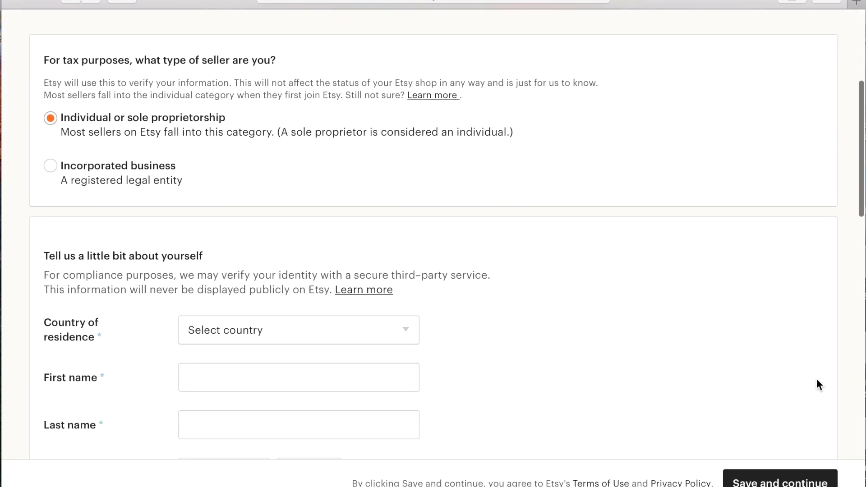
scroll(816, 380, "down", 2)
scroll(817, 379, "up", 9)
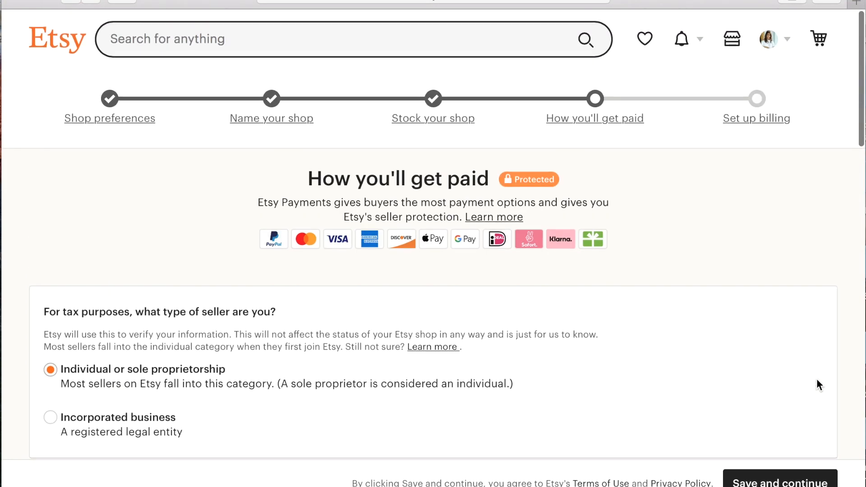
scroll(818, 384, "down", 1)
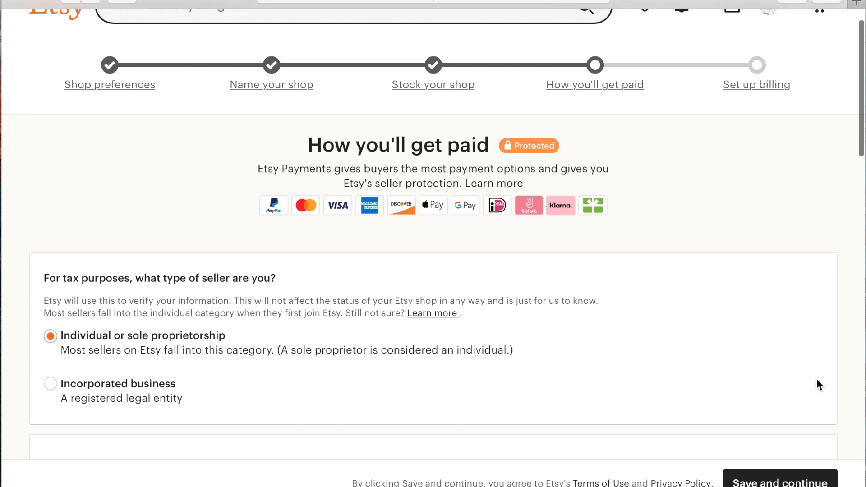
scroll(817, 384, "down", 10)
scroll(818, 384, "down", 3)
scroll(818, 384, "up", 5)
left_click(407, 230)
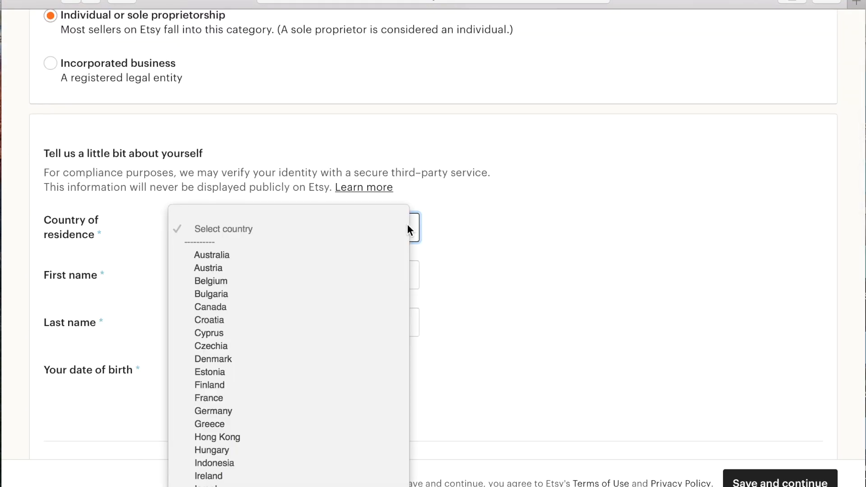
left_click(469, 218)
scroll(468, 218, "down", 4)
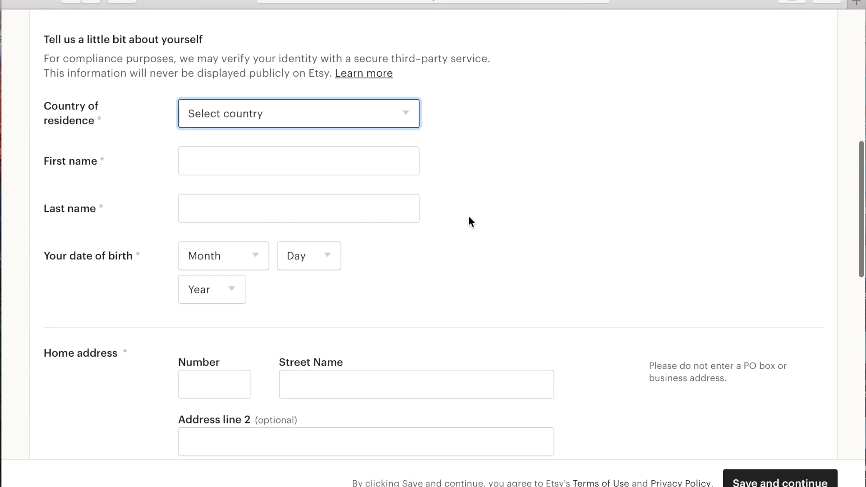
left_click(404, 110)
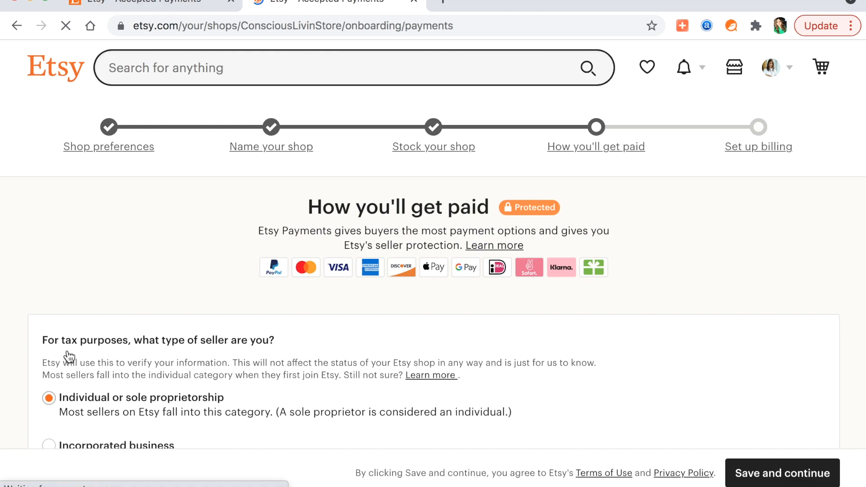
- Examine the personal details the payment form requires, including country, name, date of birth and home address
scroll(69, 357, "down", 5)
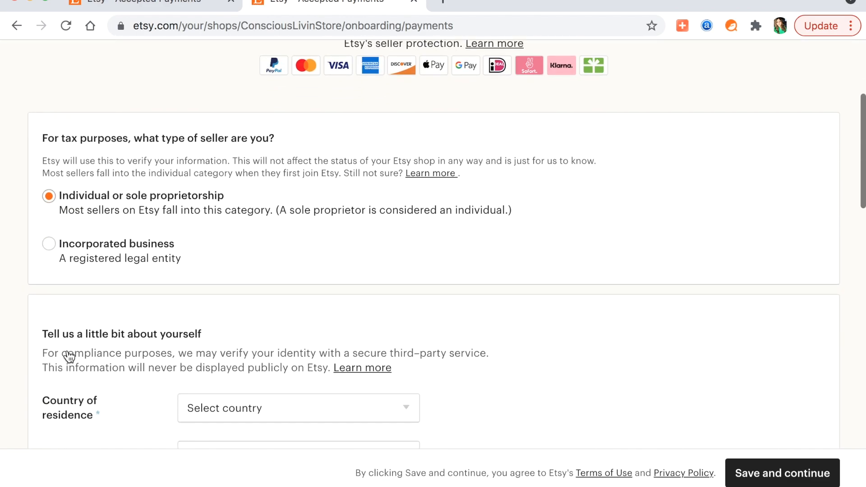
scroll(69, 357, "down", 5)
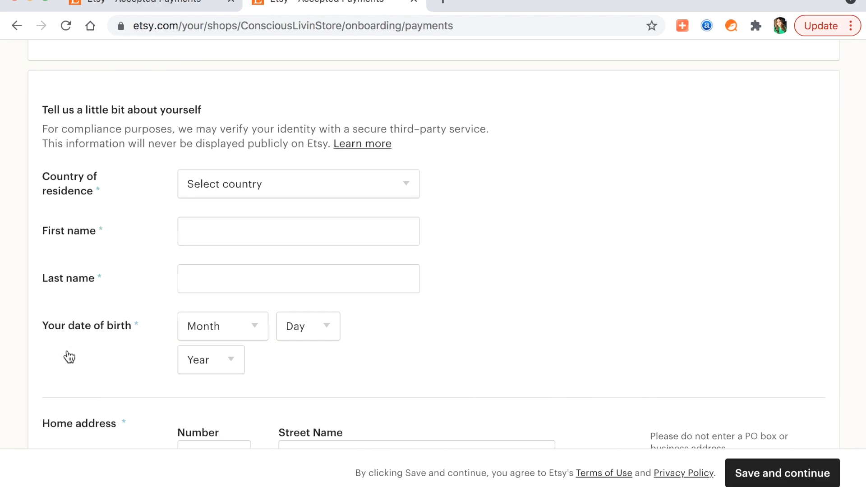
scroll(69, 357, "down", 2)
left_click(378, 75)
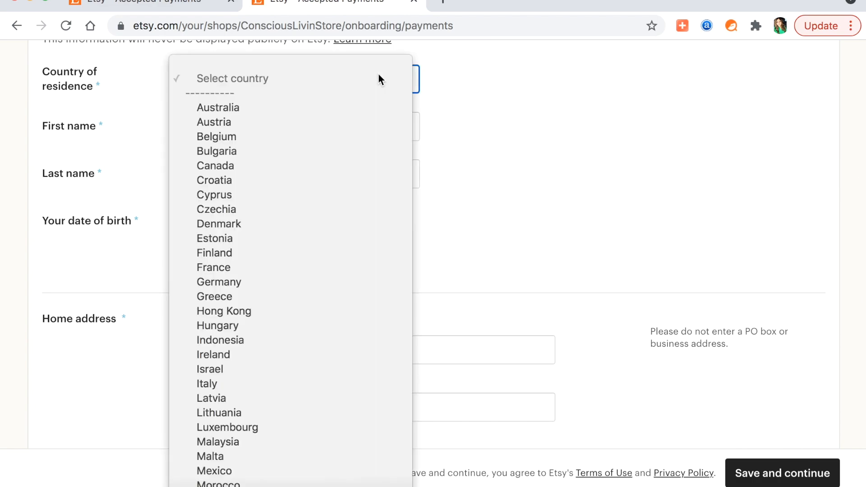
left_click(379, 75)
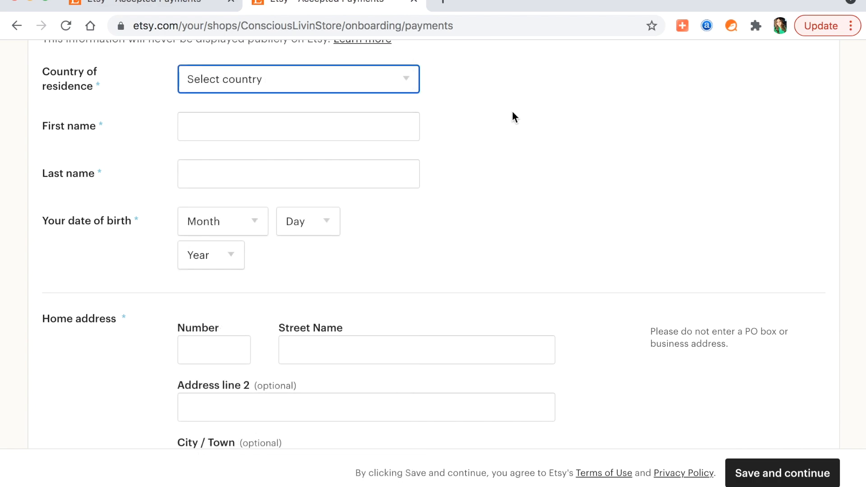
left_click(317, 124)
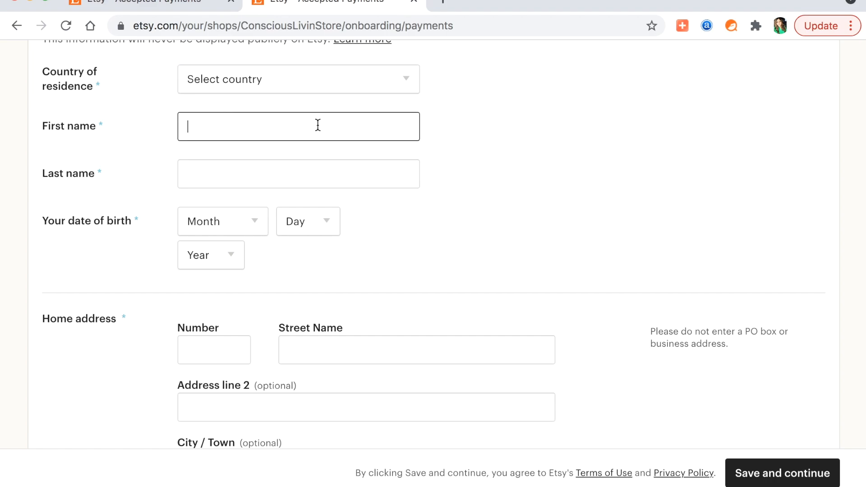
left_click(604, 203)
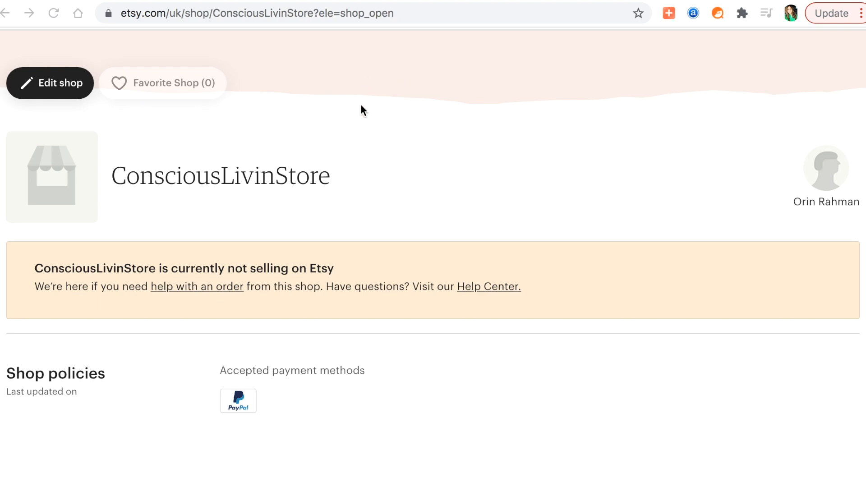
- Open the shop for editing and enter the story headline "Conscious LivinStore is a wellness and therapy based"
left_click(42, 86)
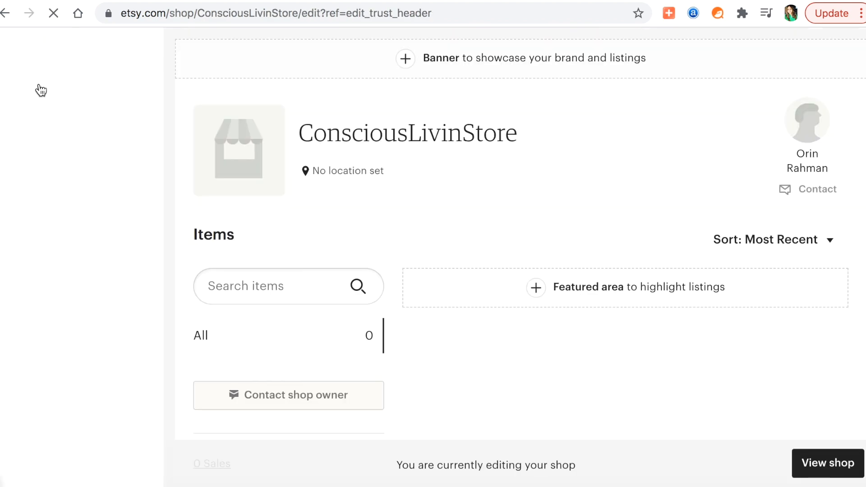
scroll(518, 305, "down", 4)
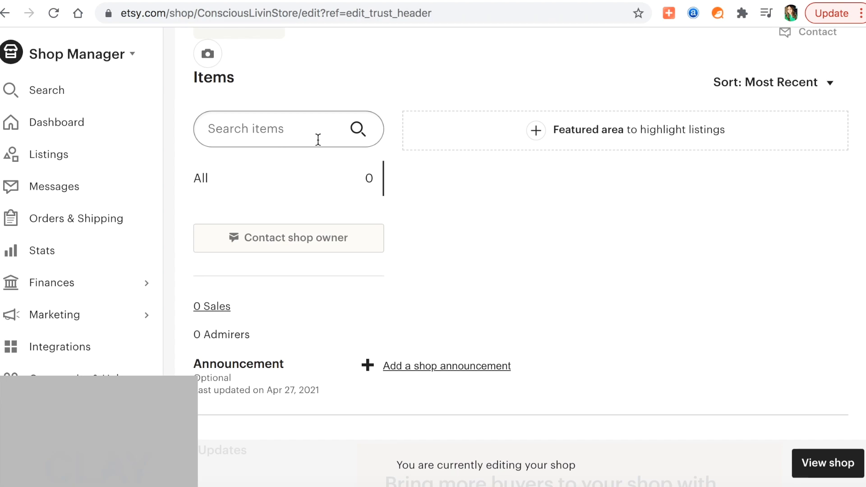
scroll(496, 185, "down", 3)
scroll(496, 185, "down", 10)
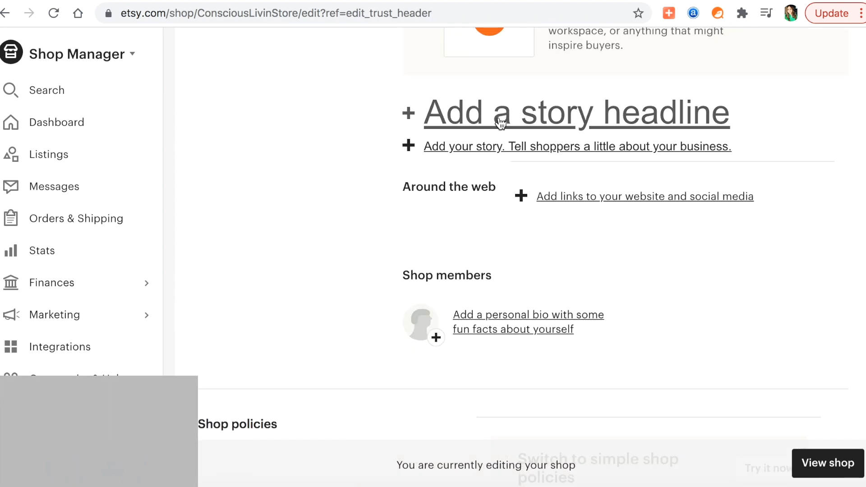
left_click(499, 117)
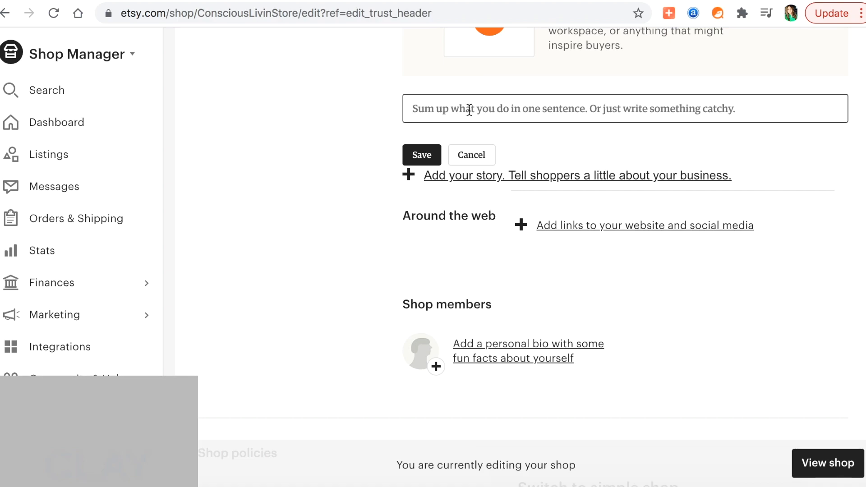
type("Con")
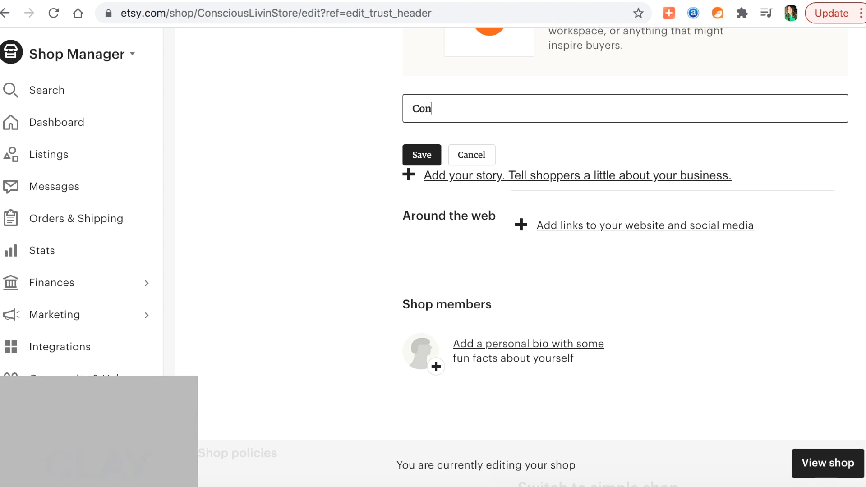
type("scious LivinStore is")
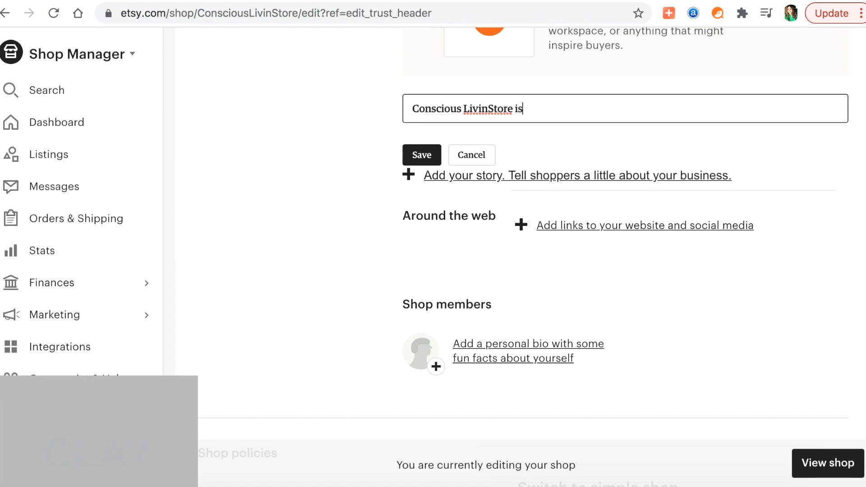
type(" a wellness and therap")
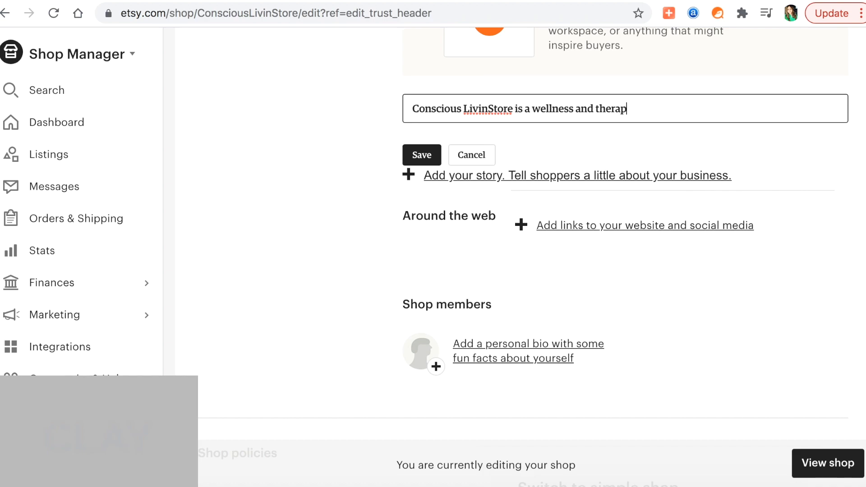
type("y based")
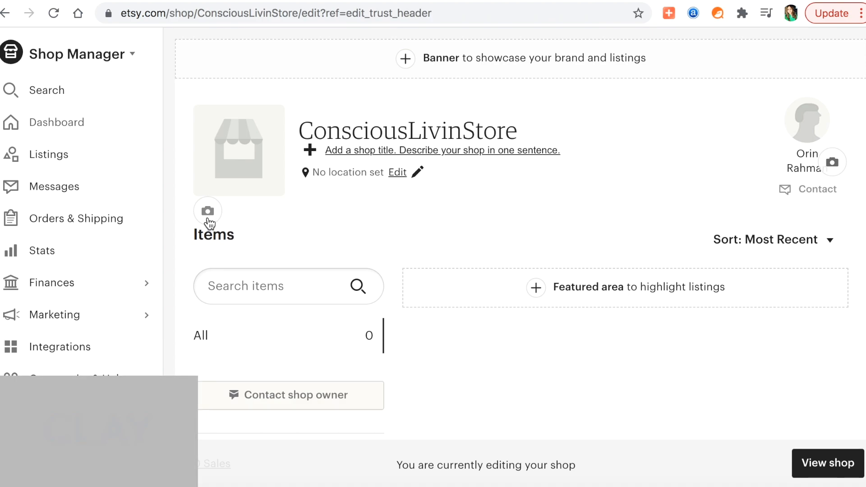
- Upload the Conscious Livin' logo image as the shop icon and save it
left_click(208, 216)
left_click(207, 217)
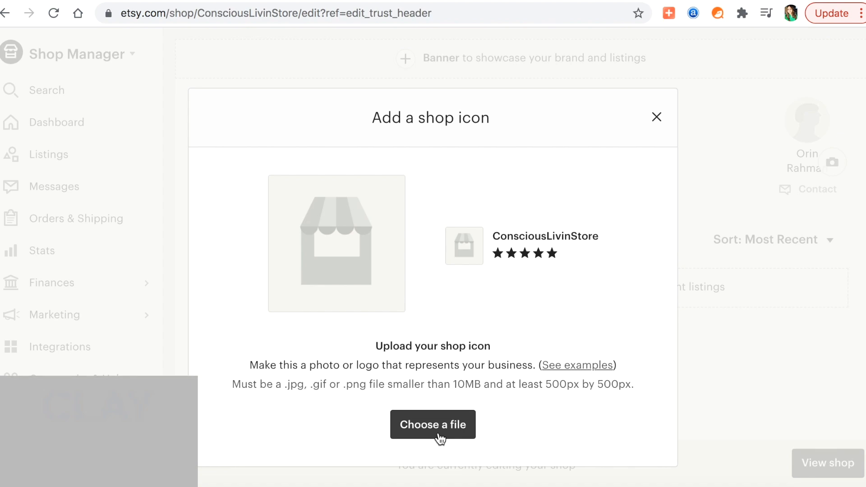
left_click(440, 437)
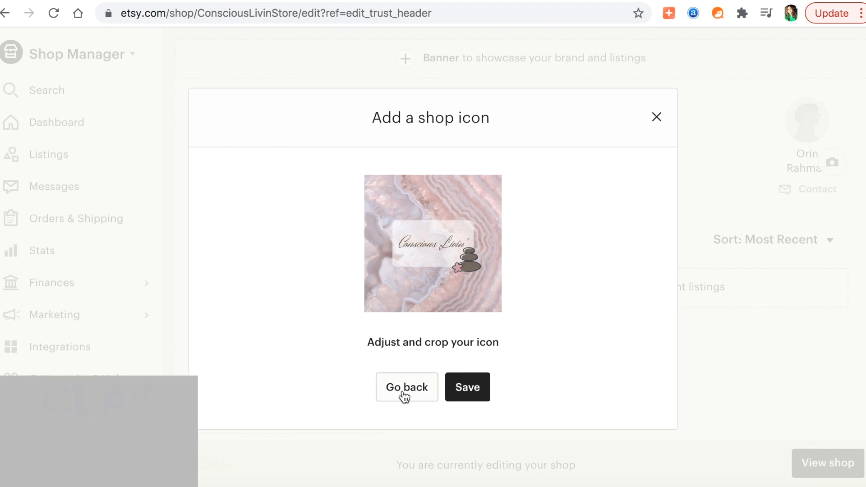
left_click(468, 387)
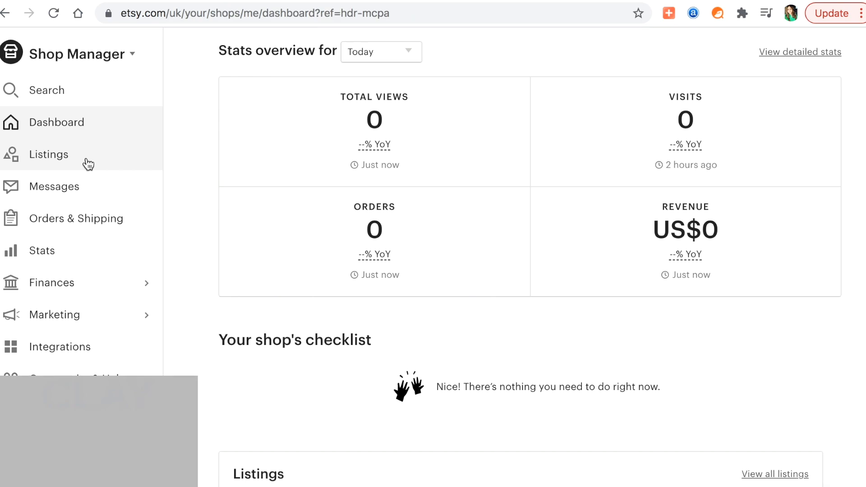
- Open the shop's listings from the shop dashboard
left_click(88, 165)
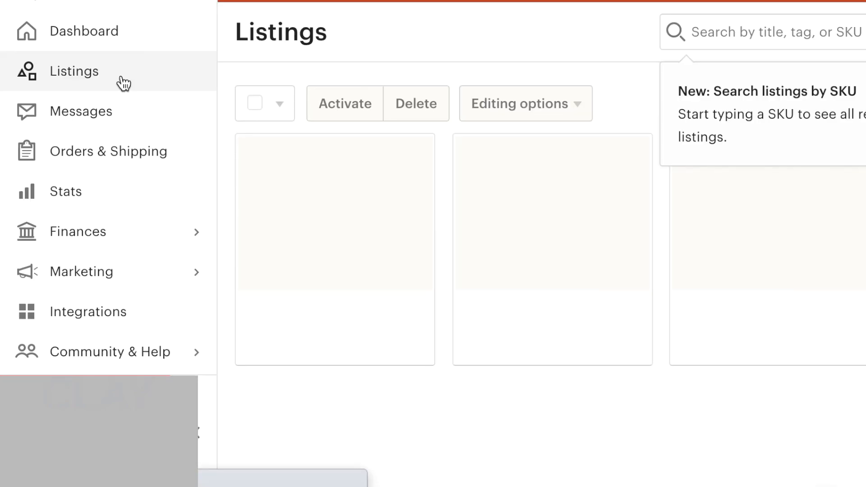